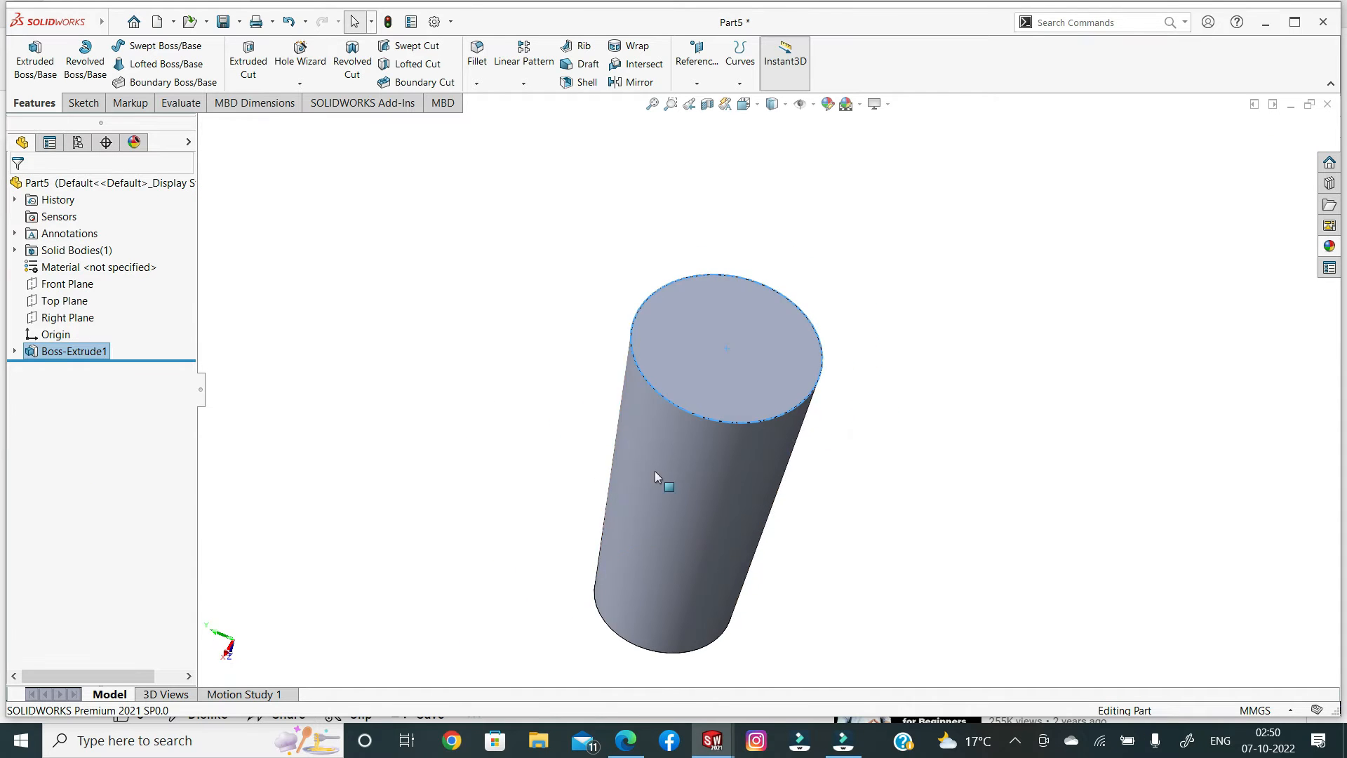
# Step: Sketch a 10 mm radius circle centred on the origin on the tapered cylinder's larger end face, matching the face's edge
pyautogui.click(735, 352)
pyautogui.click(804, 317)
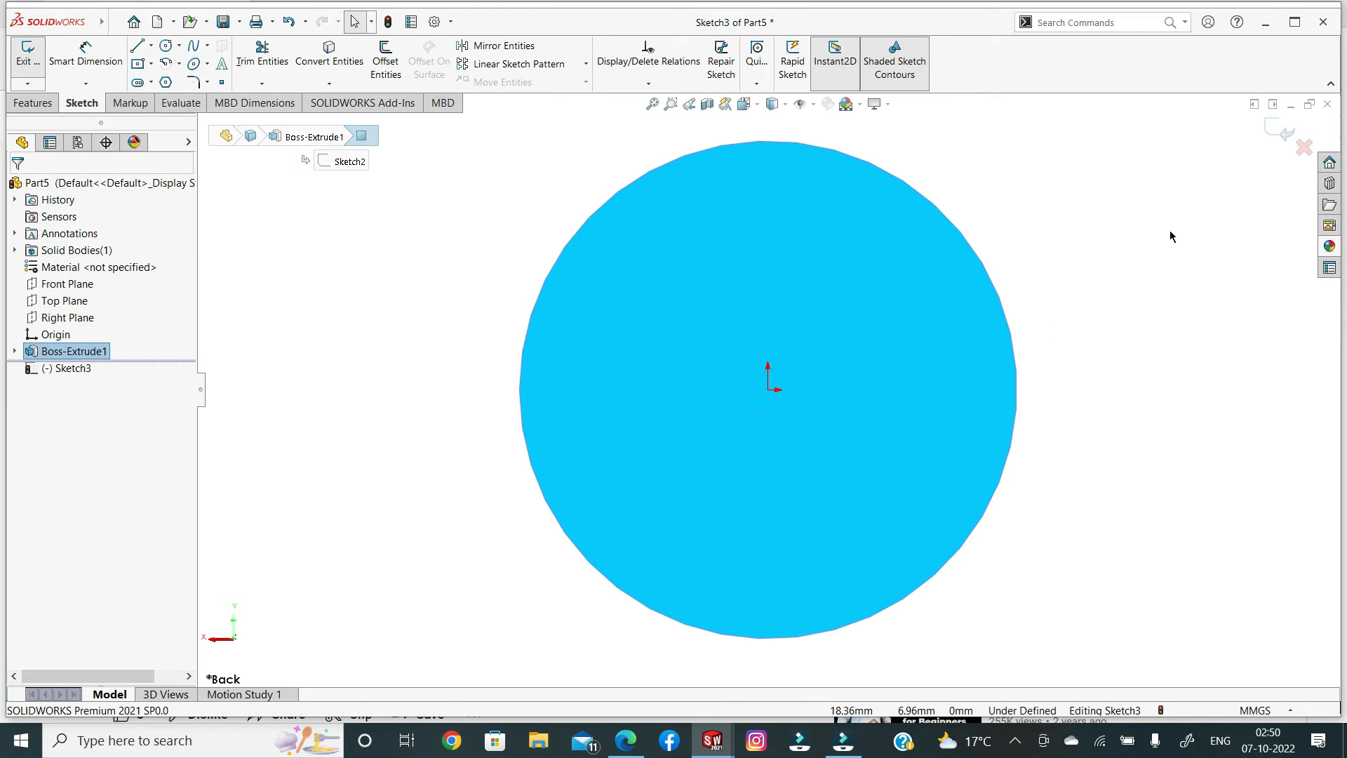
pyautogui.click(1137, 455)
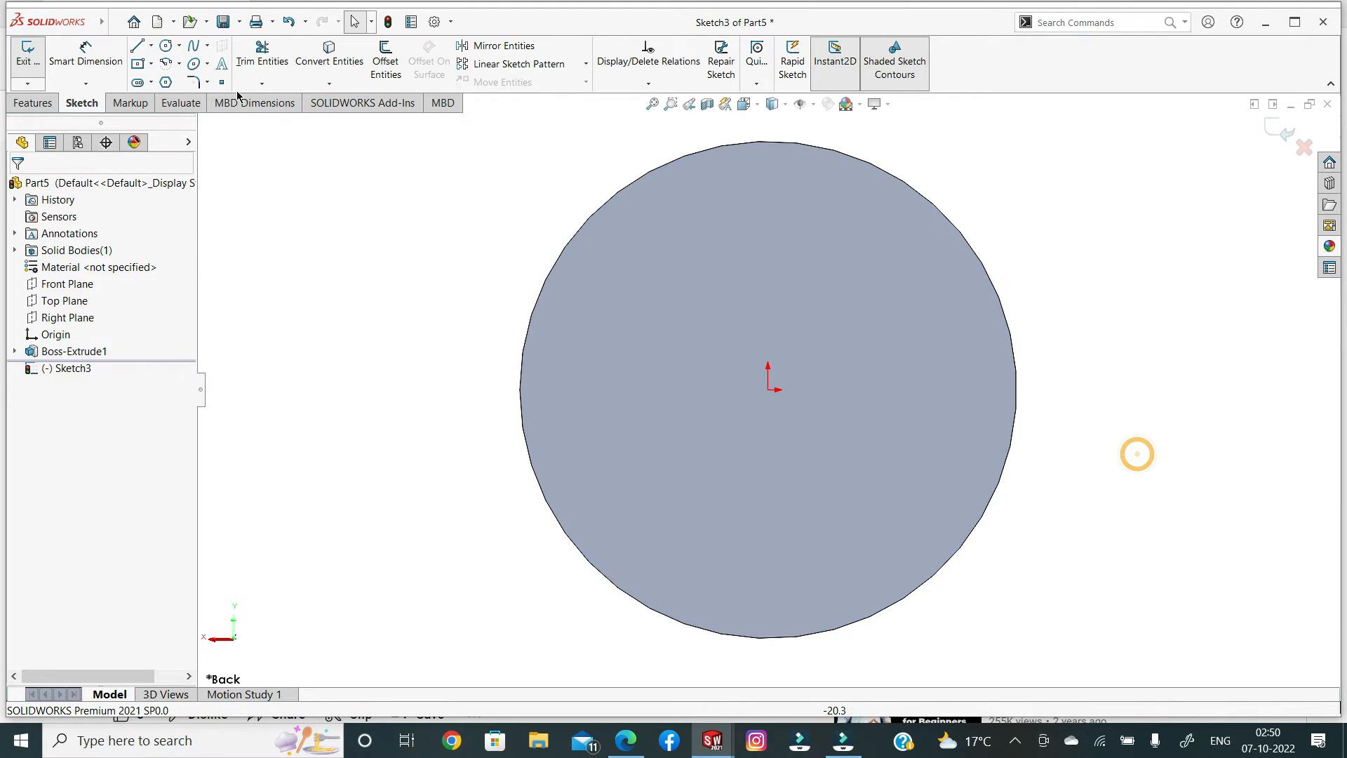
pyautogui.click(167, 46)
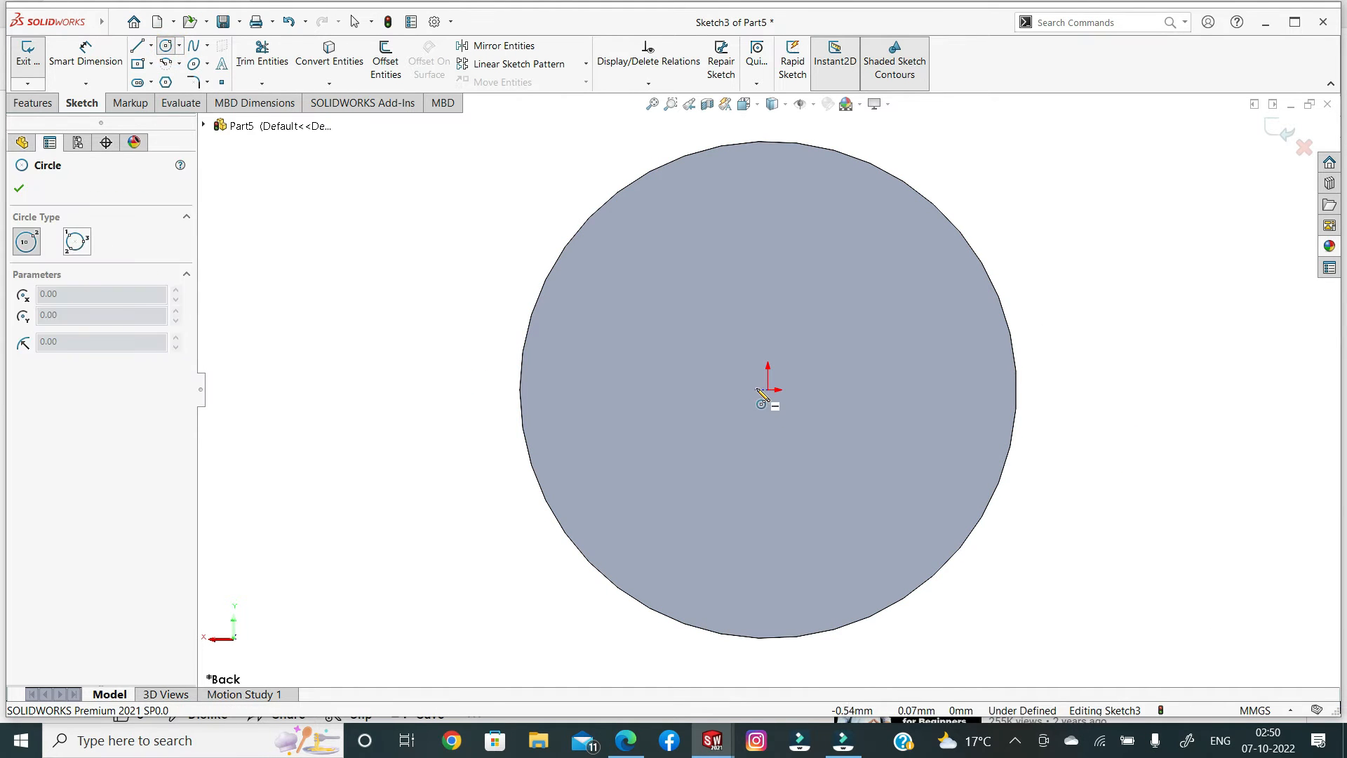
pyautogui.click(769, 390)
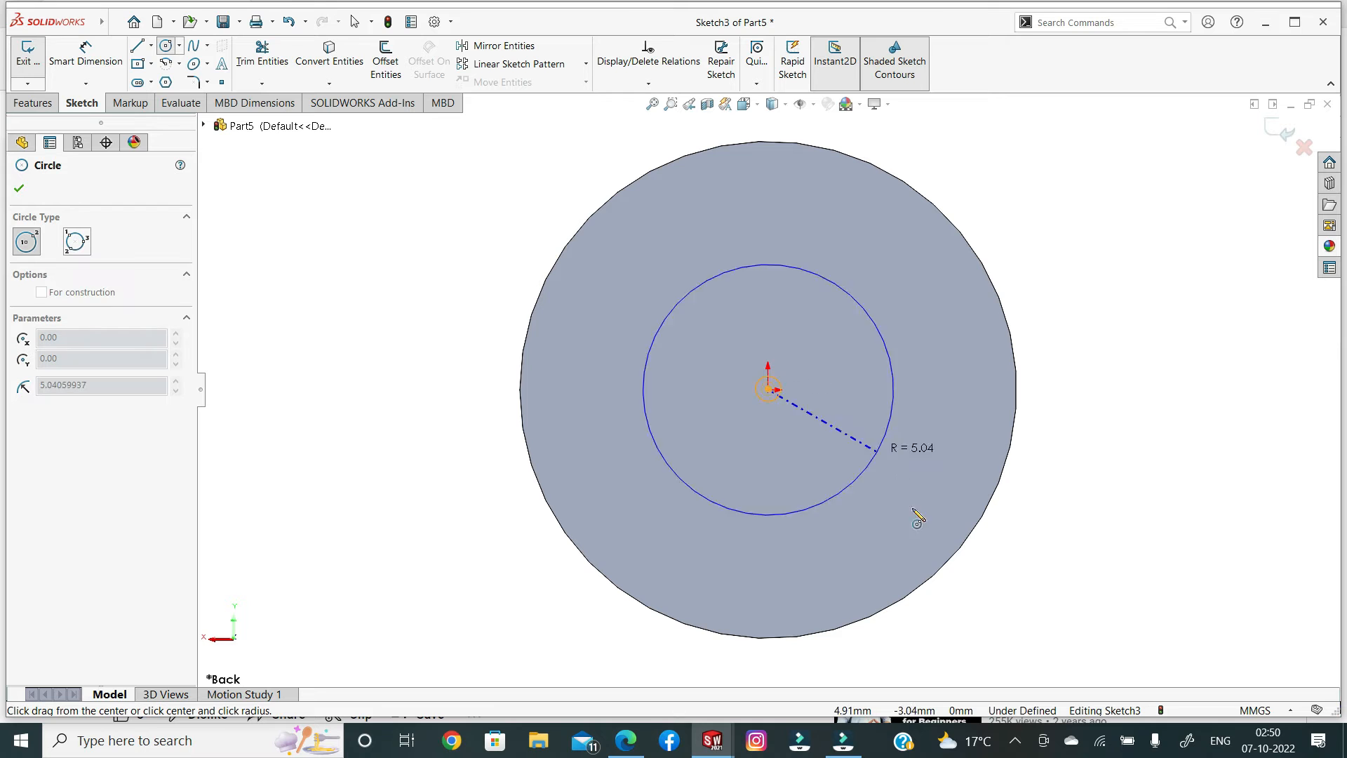
pyautogui.click(950, 570)
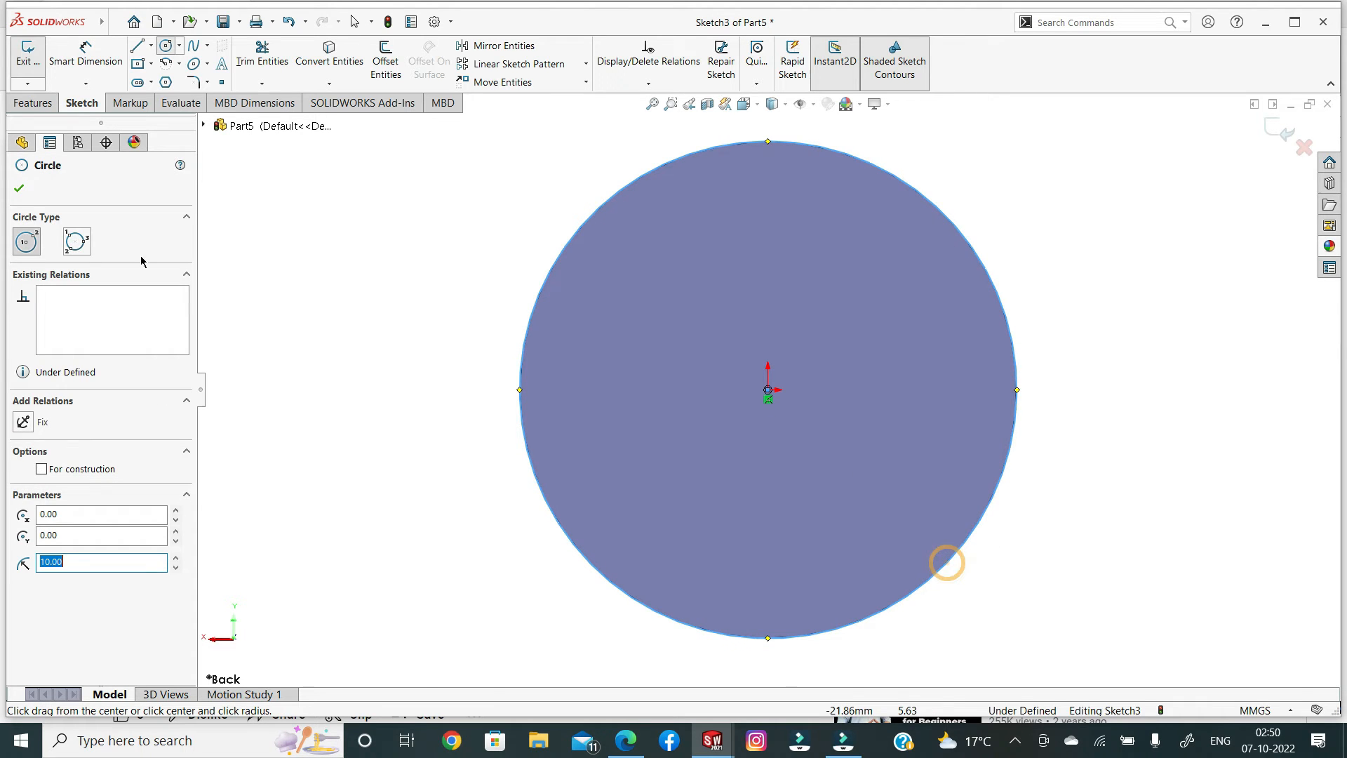
pyautogui.click(19, 188)
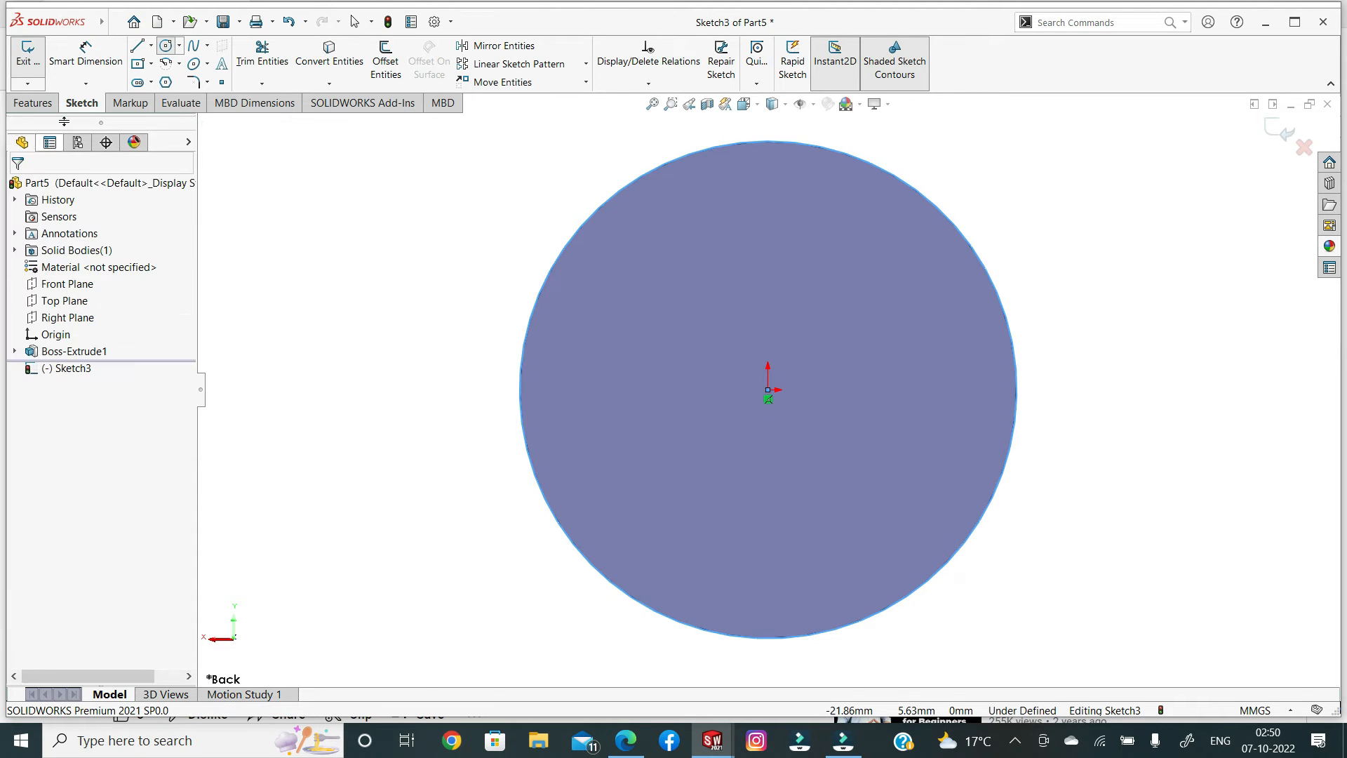
pyautogui.click(66, 60)
pyautogui.press('Escape')
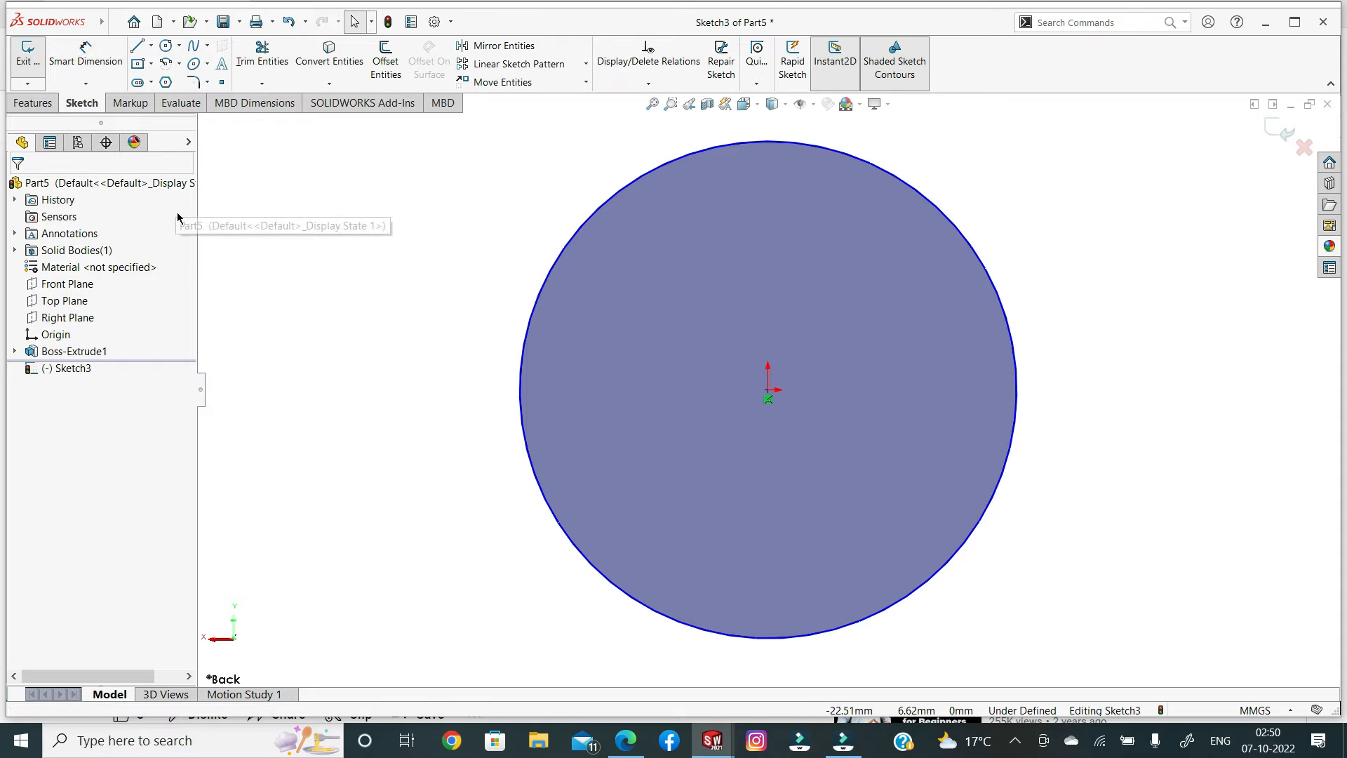
# Step: Extrude the circle 40 mm as a merged boss with a 4 degree inward draft
pyautogui.click(21, 104)
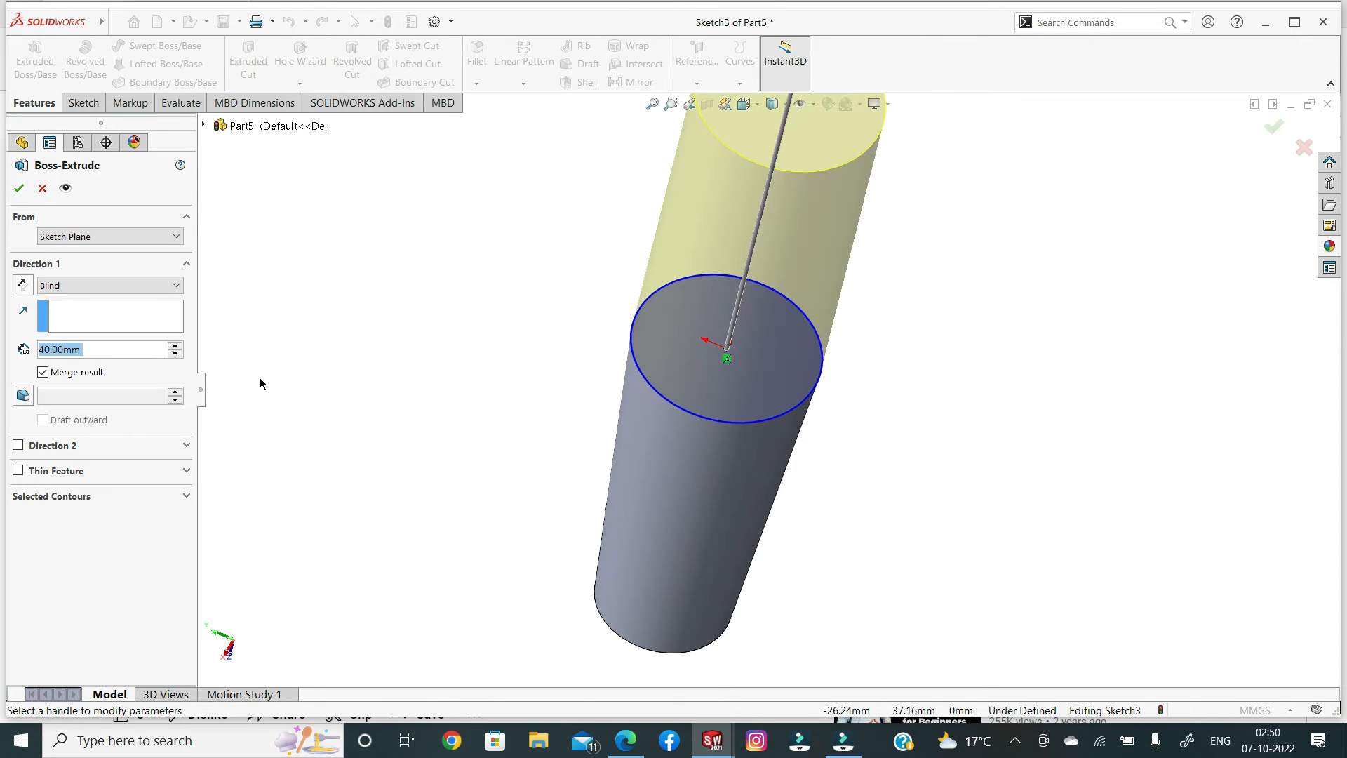
pyautogui.click(26, 395)
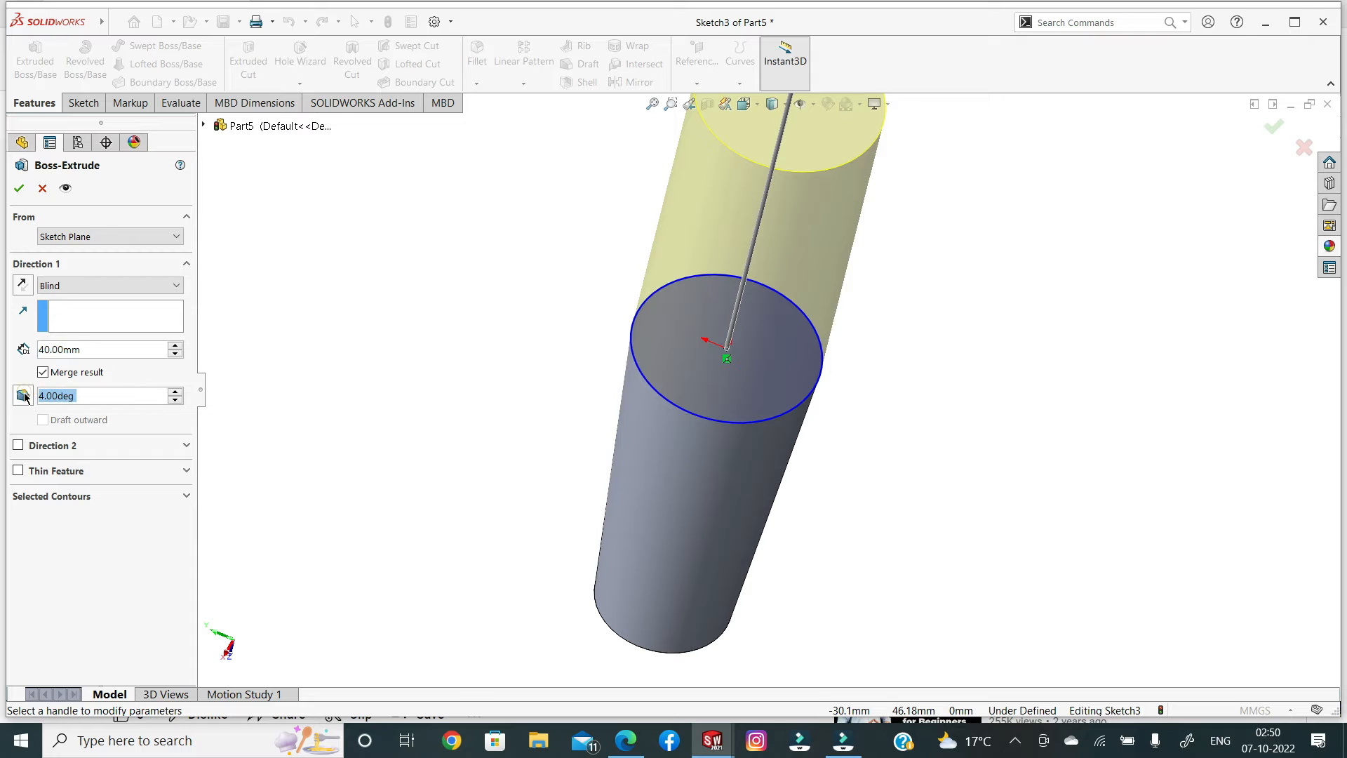
pyautogui.moveTo(445, 431); pyautogui.dragTo(243, 373, button='middle')
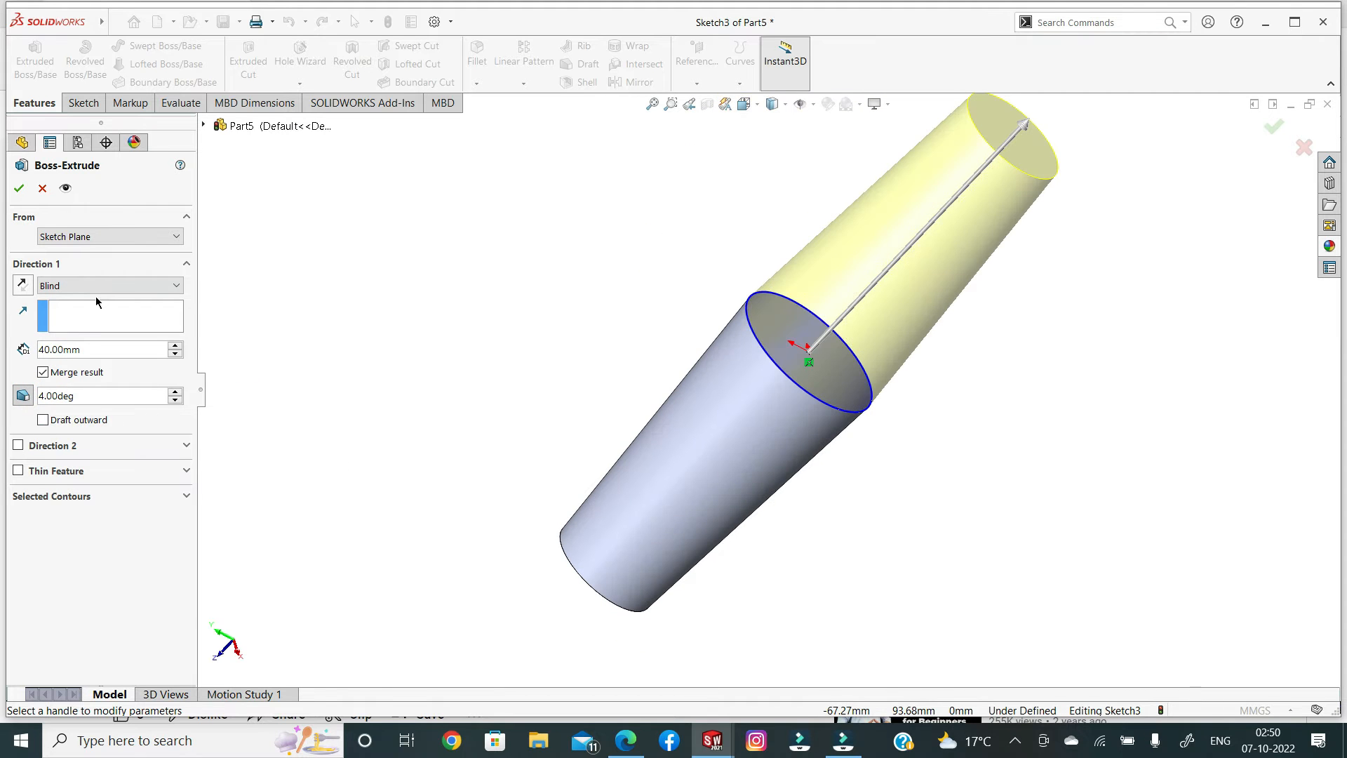
pyautogui.click(19, 190)
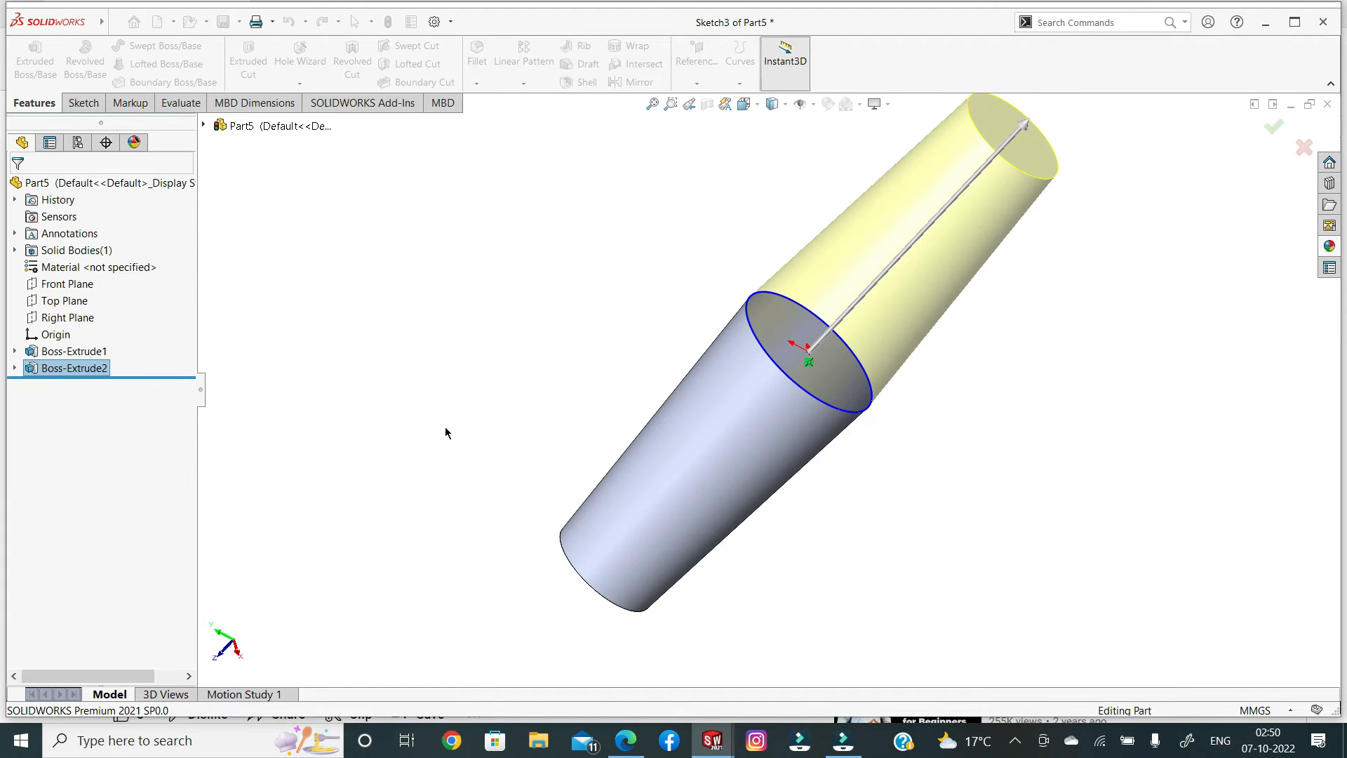
# Step: Start a sketch on the Top Plane and draw a circle of about 8 mm radius centred on the origin
pyautogui.moveTo(820, 630); pyautogui.dragTo(800, 457, button='middle')
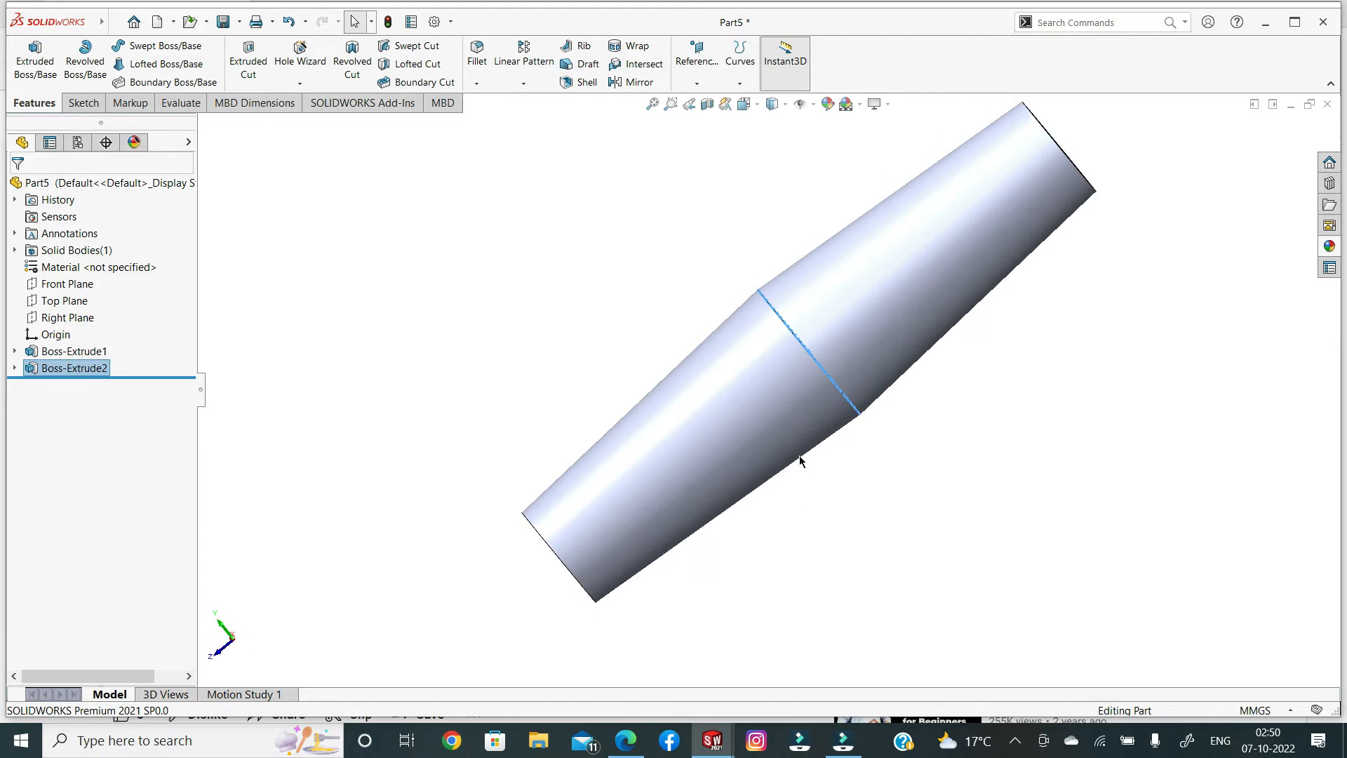
pyautogui.click(57, 301)
pyautogui.click(71, 285)
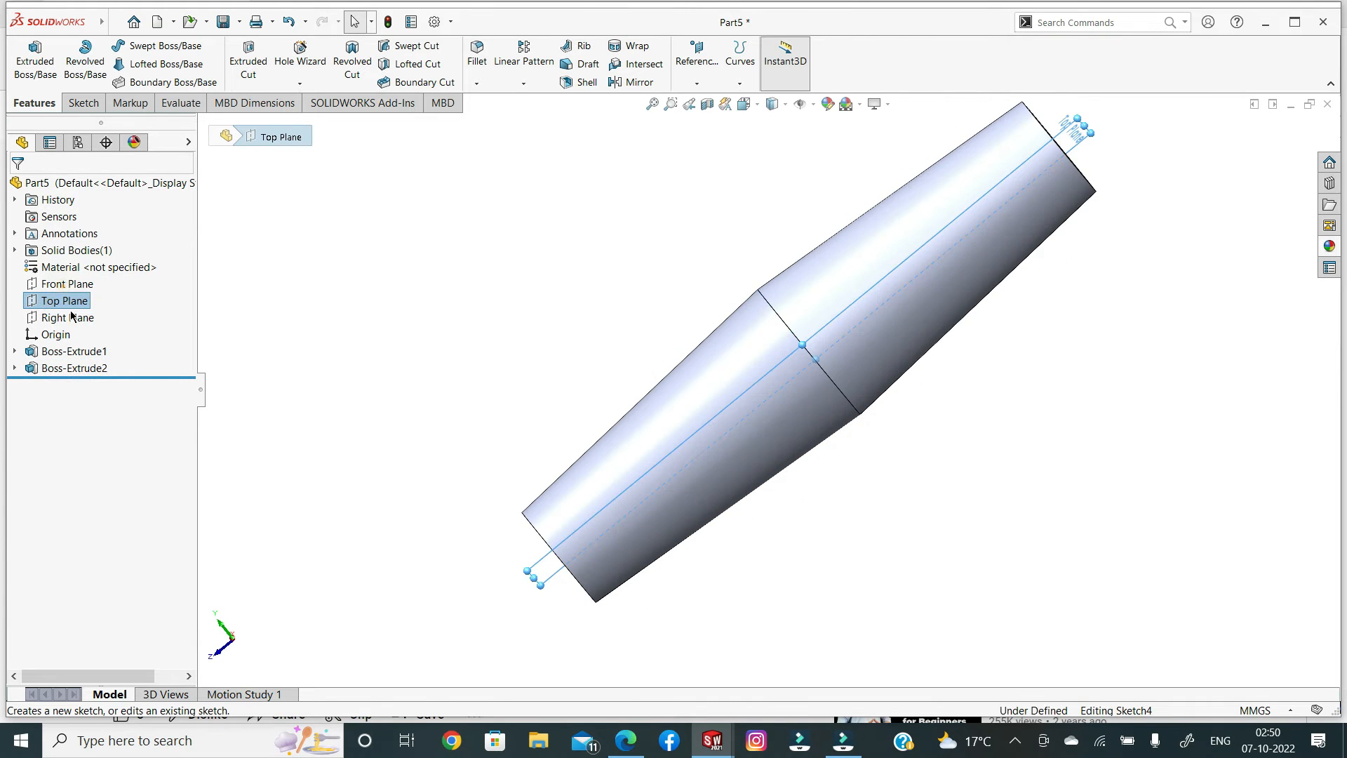
pyautogui.click(357, 412)
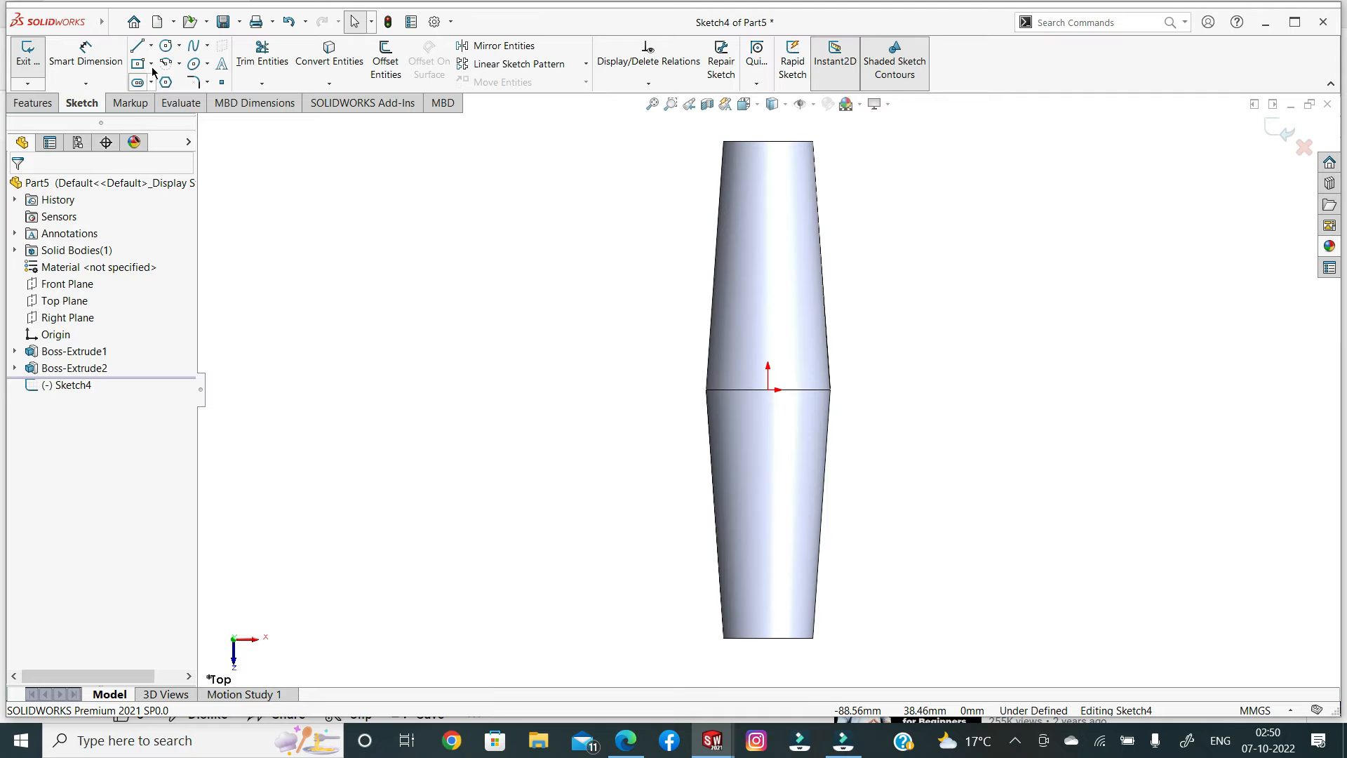
pyautogui.click(167, 48)
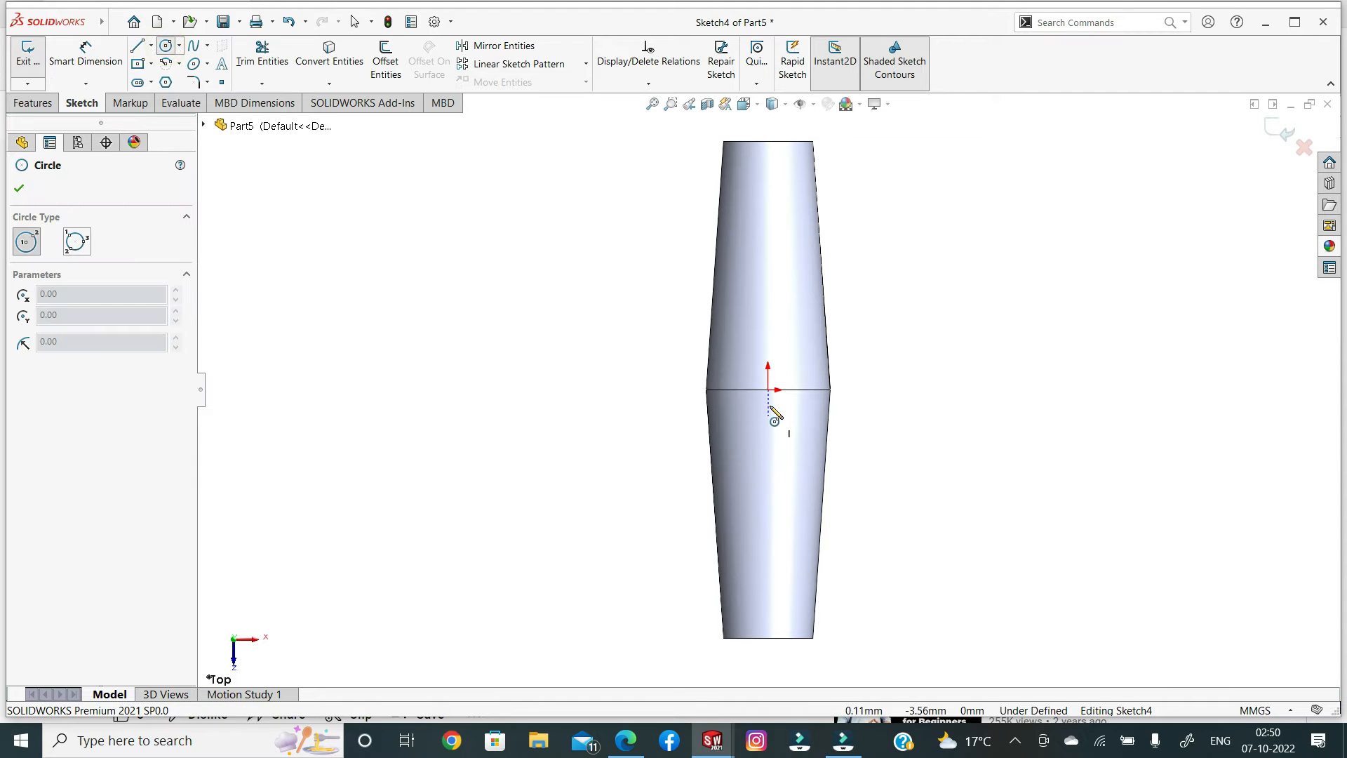
pyautogui.click(769, 390)
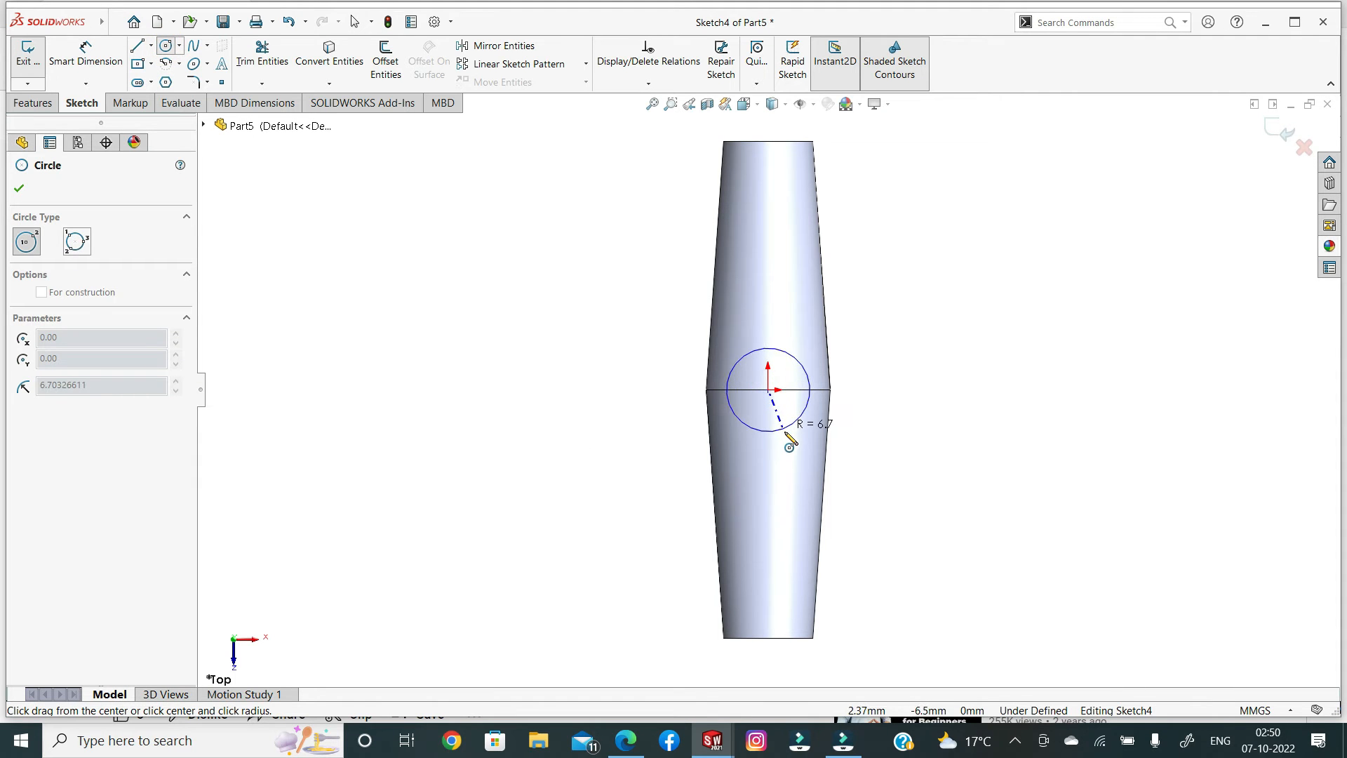
pyautogui.click(787, 442)
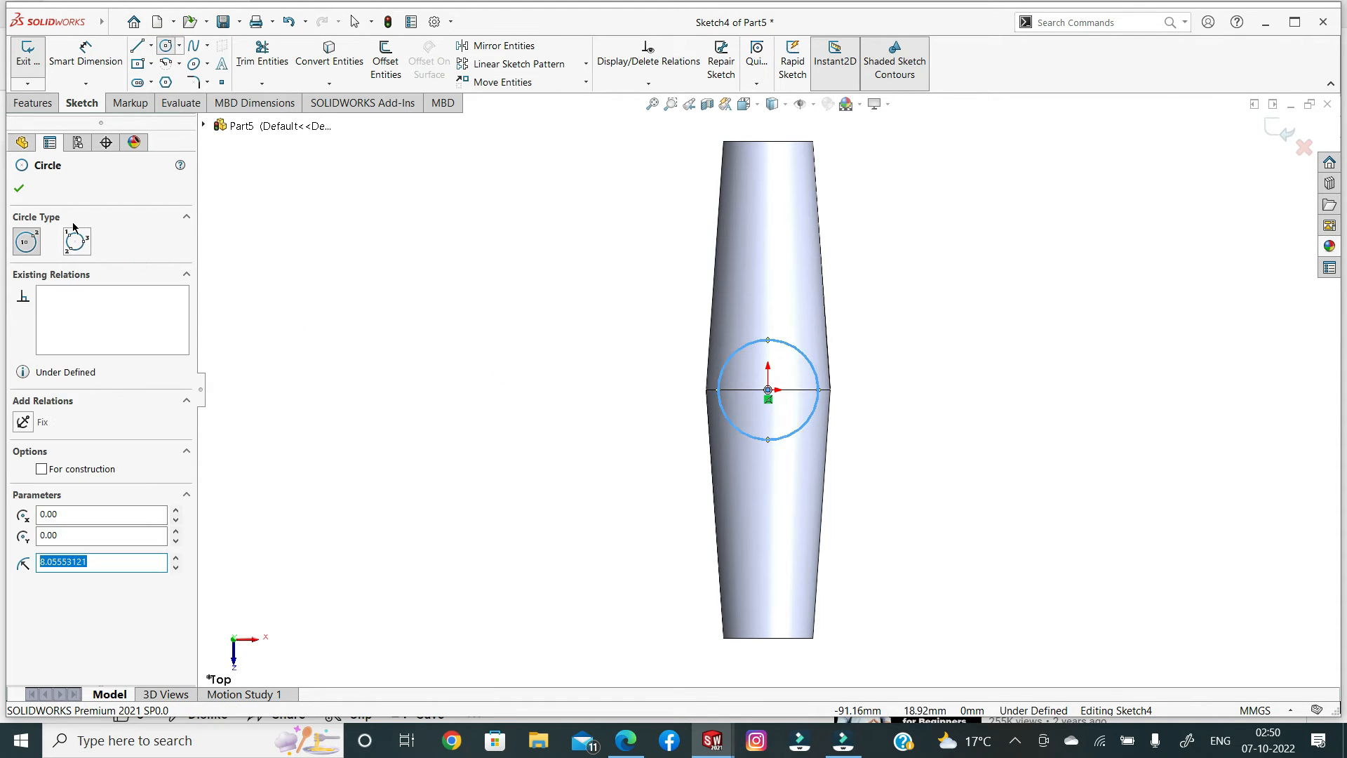
pyautogui.click(20, 190)
# Step: Add a diameter dimension to the circle on the Top Plane
pyautogui.click(86, 55)
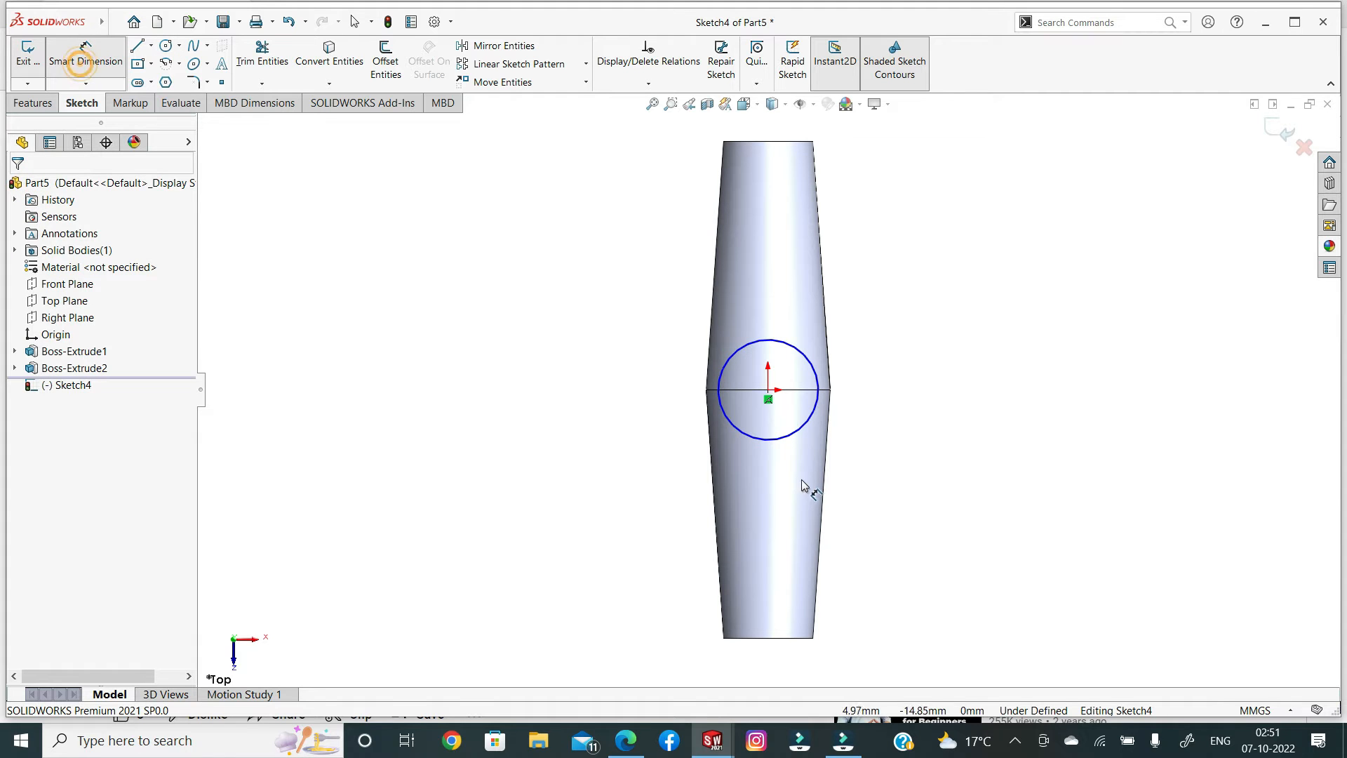
pyautogui.click(779, 448)
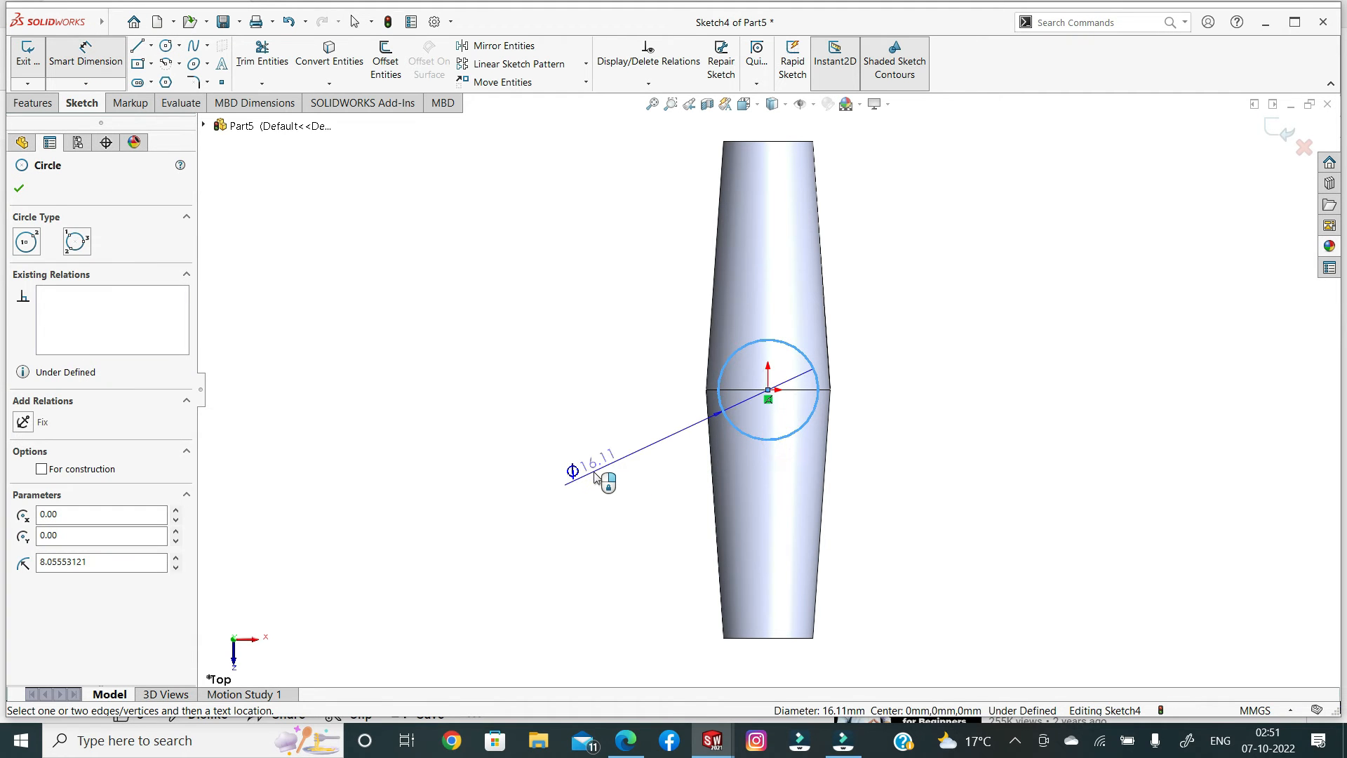
pyautogui.click(595, 475)
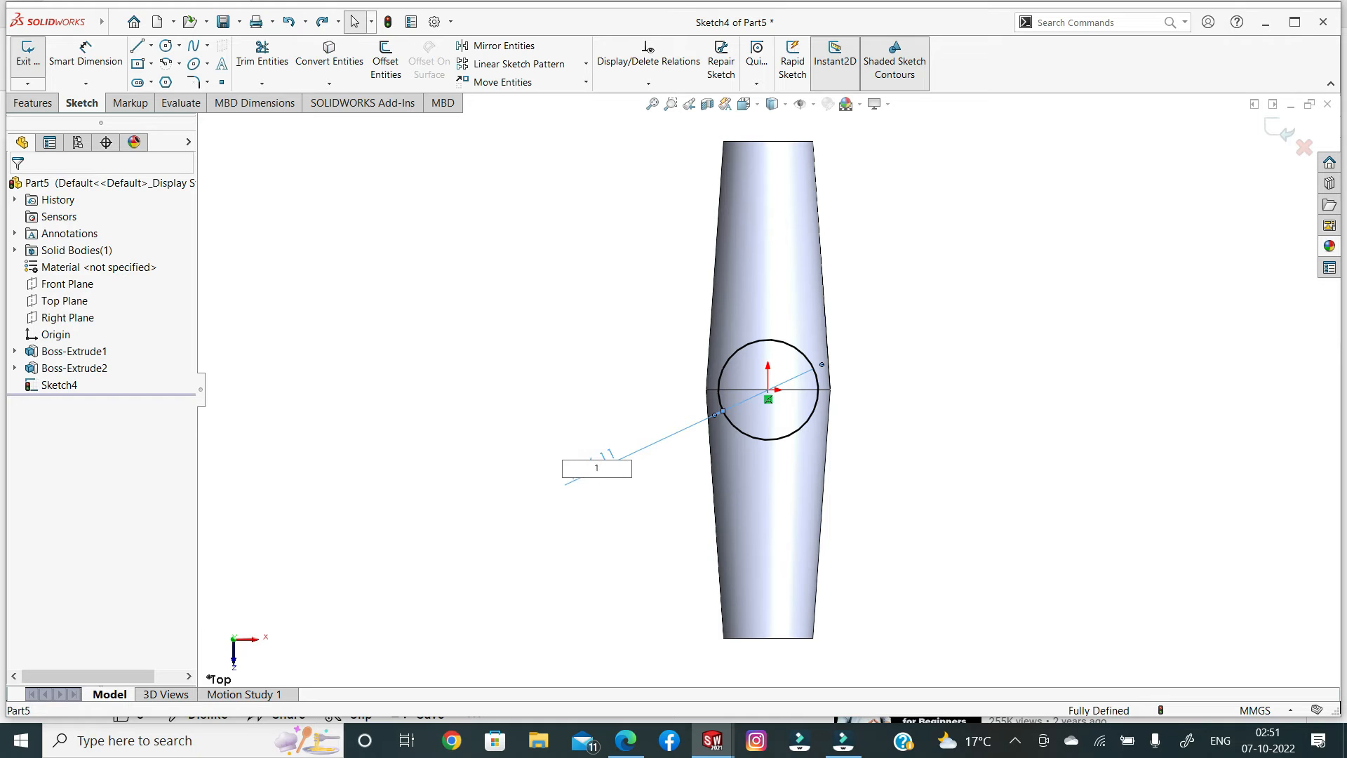
pyautogui.write('18')
pyautogui.press('Return')
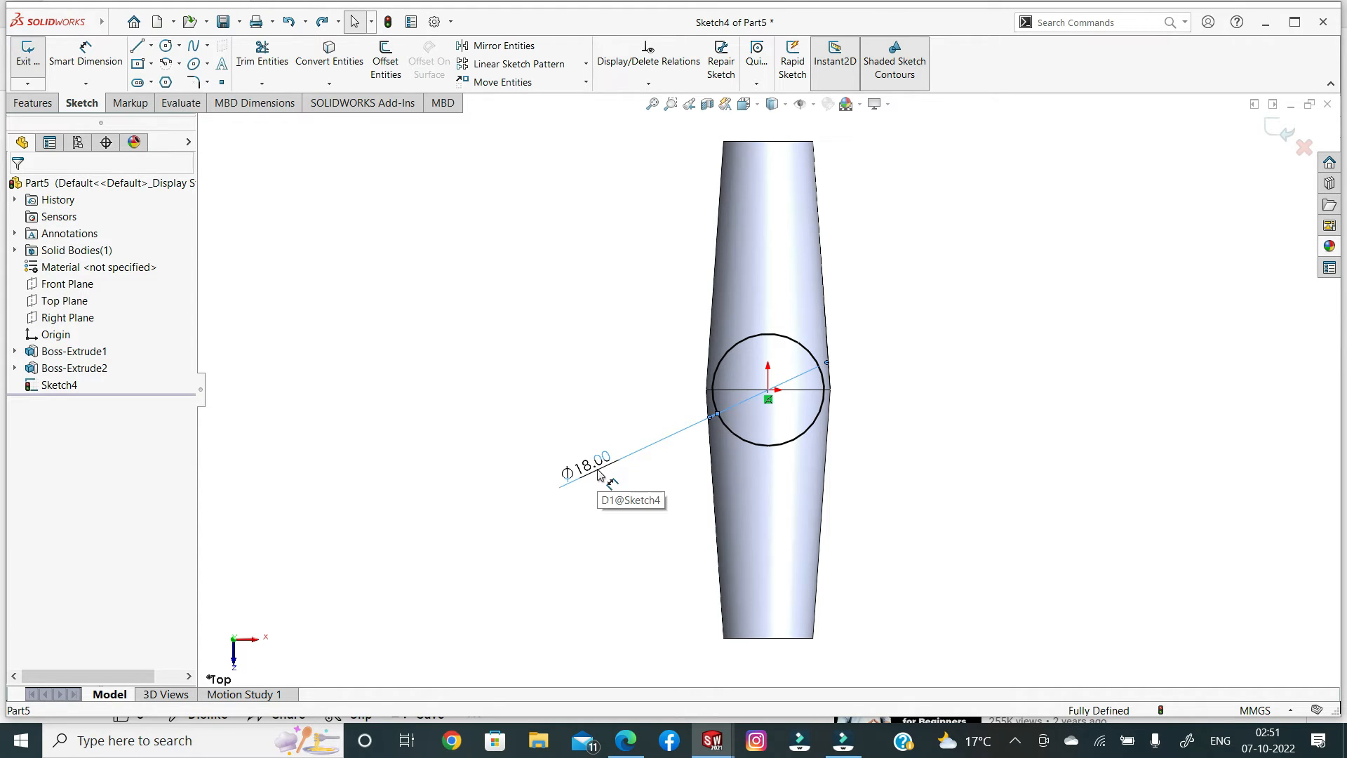
pyautogui.hotkey('ctrl', 'z')
# Step: Set the circle's diameter to 15 mm
pyautogui.doubleClick(598, 463)
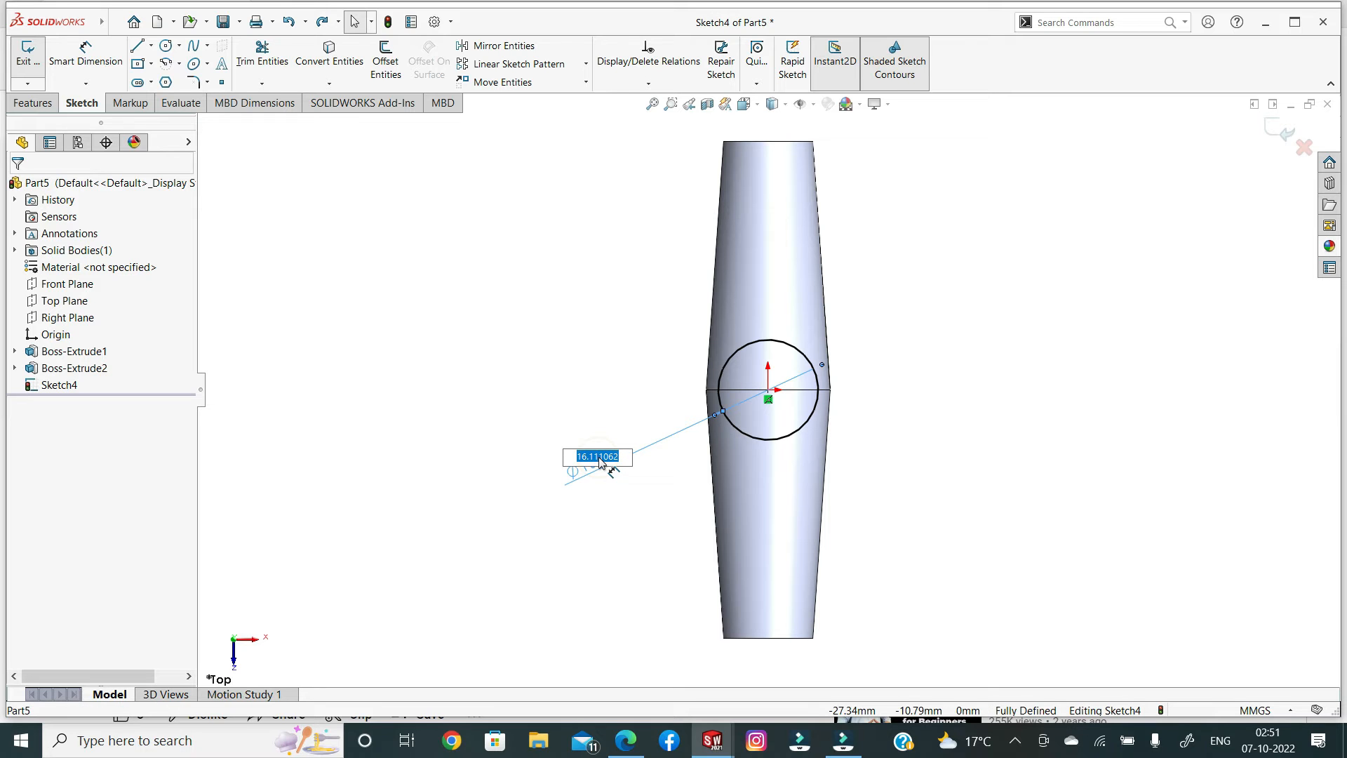
pyautogui.press('Return')
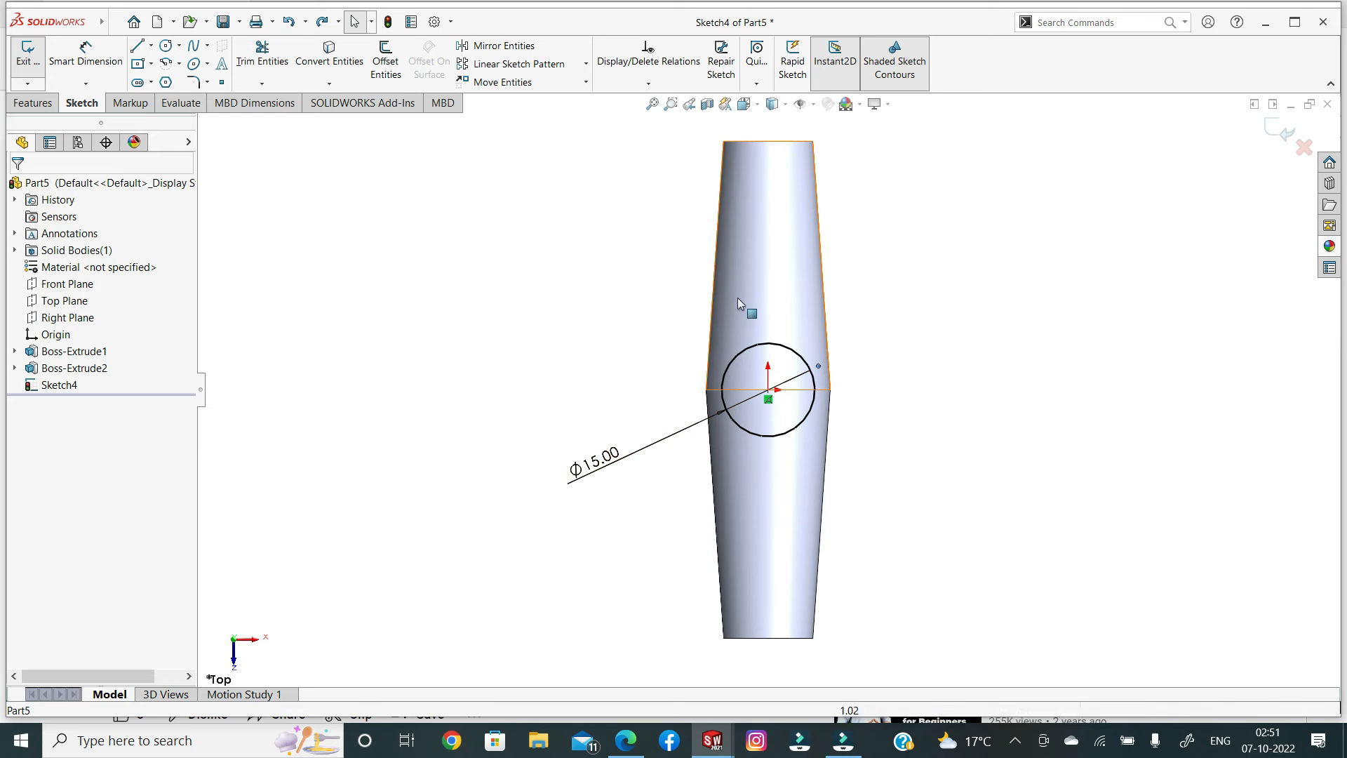
# Step: Start an Extruded Boss from the 15 mm circle and give it a 7 degree inward draft
pyautogui.click(21, 105)
pyautogui.click(44, 73)
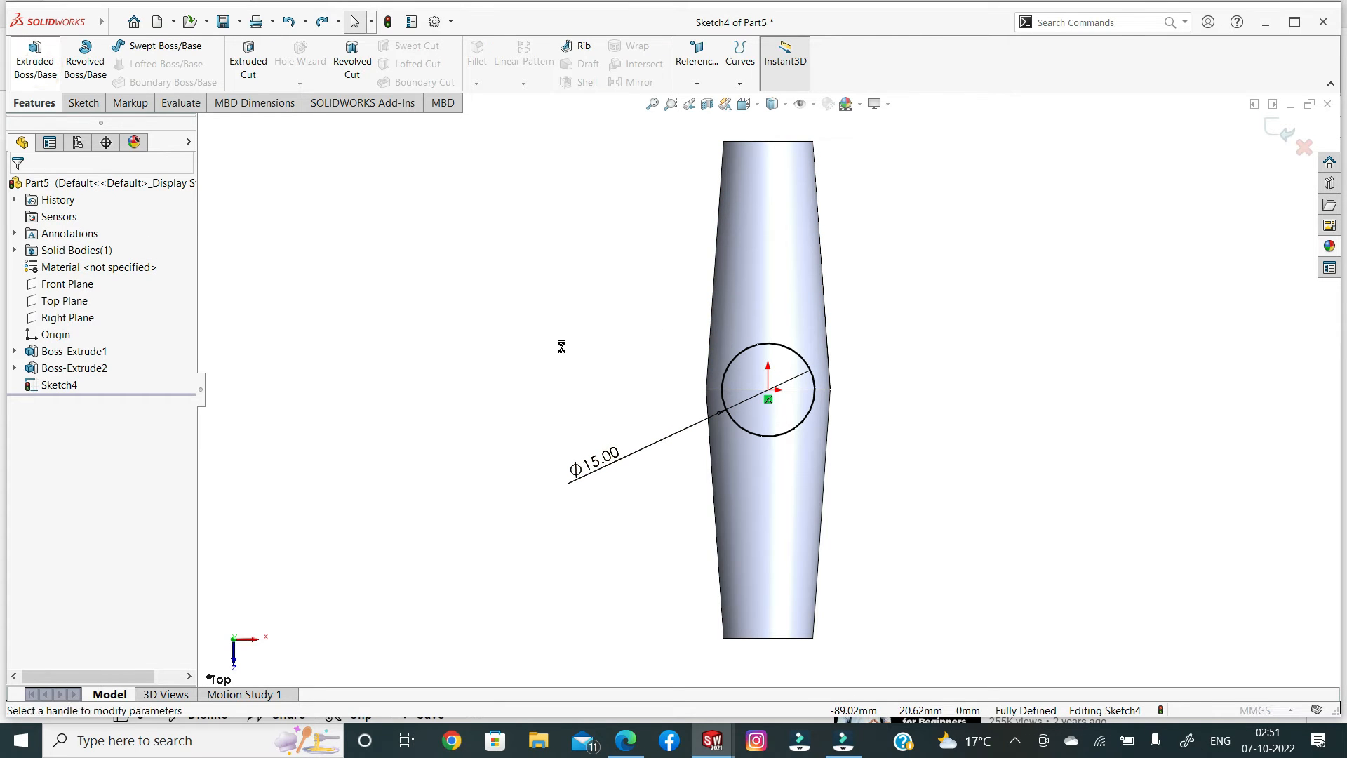
pyautogui.moveTo(482, 358); pyautogui.dragTo(772, 449, button='middle')
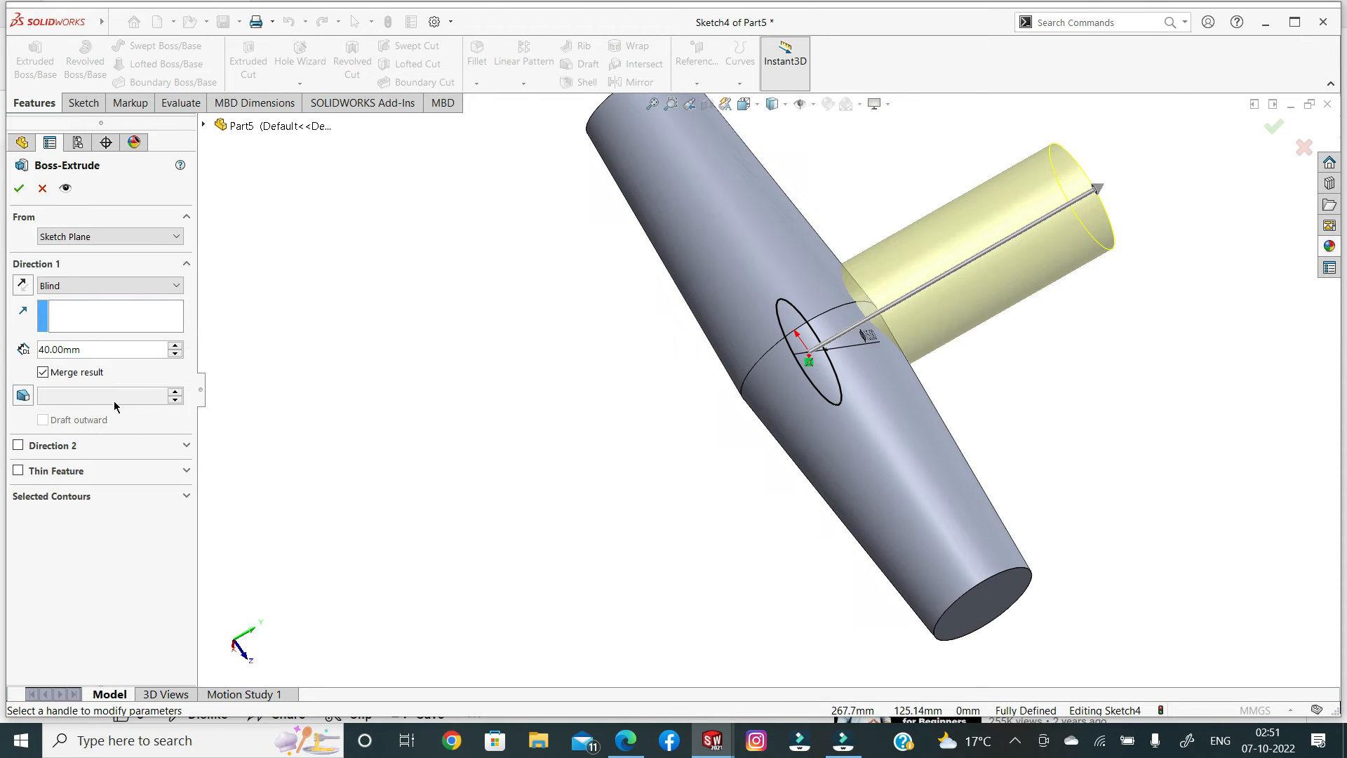
pyautogui.click(26, 396)
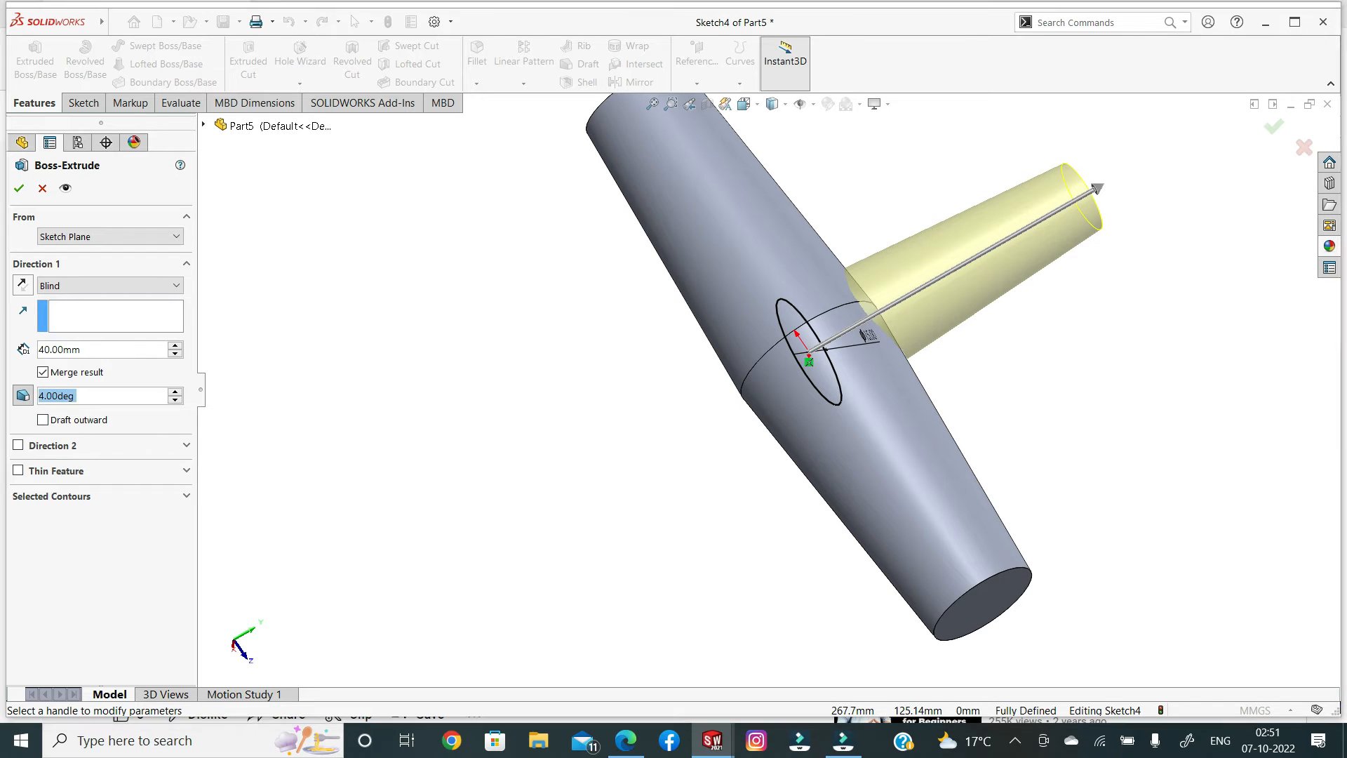
pyautogui.write('7')
pyautogui.press('Return')
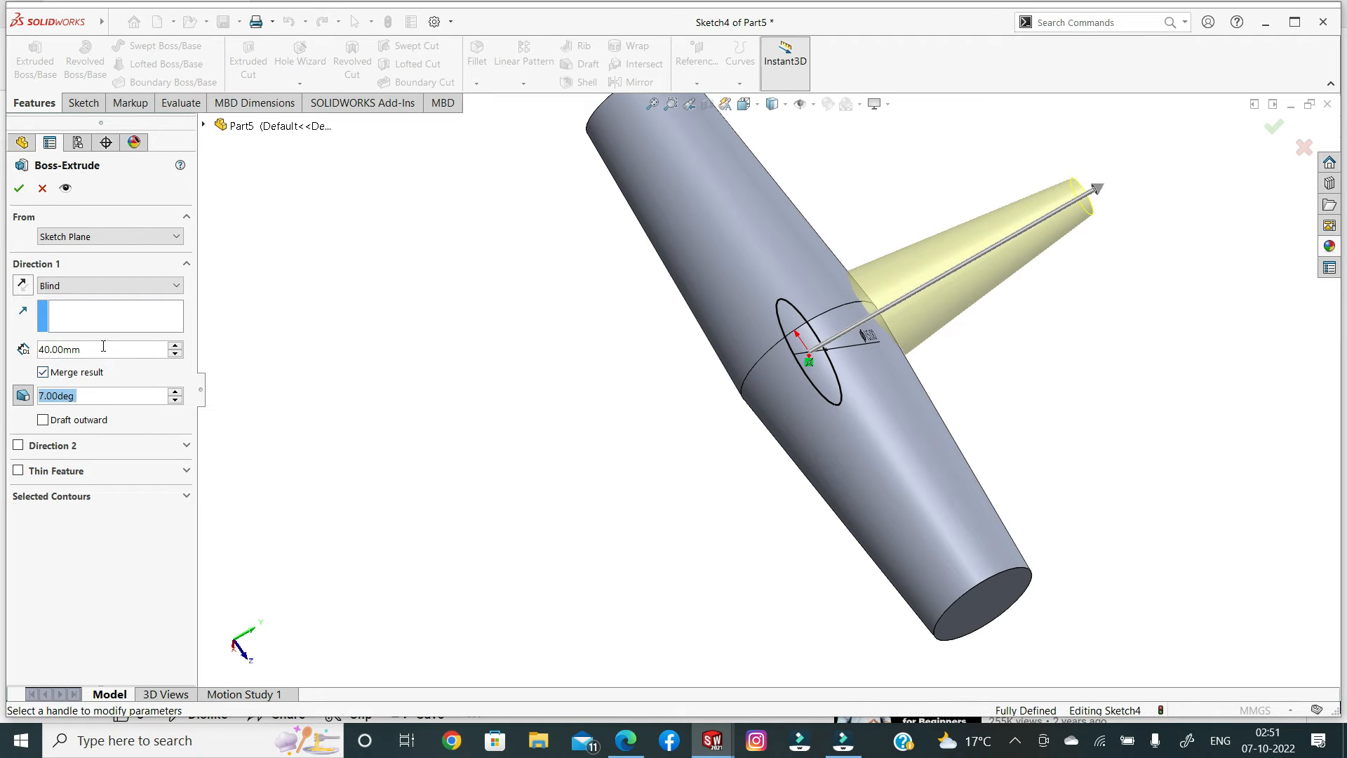
# Step: Set the side boss's blind depth to 25 mm and complete the extrusion
pyautogui.write('20')
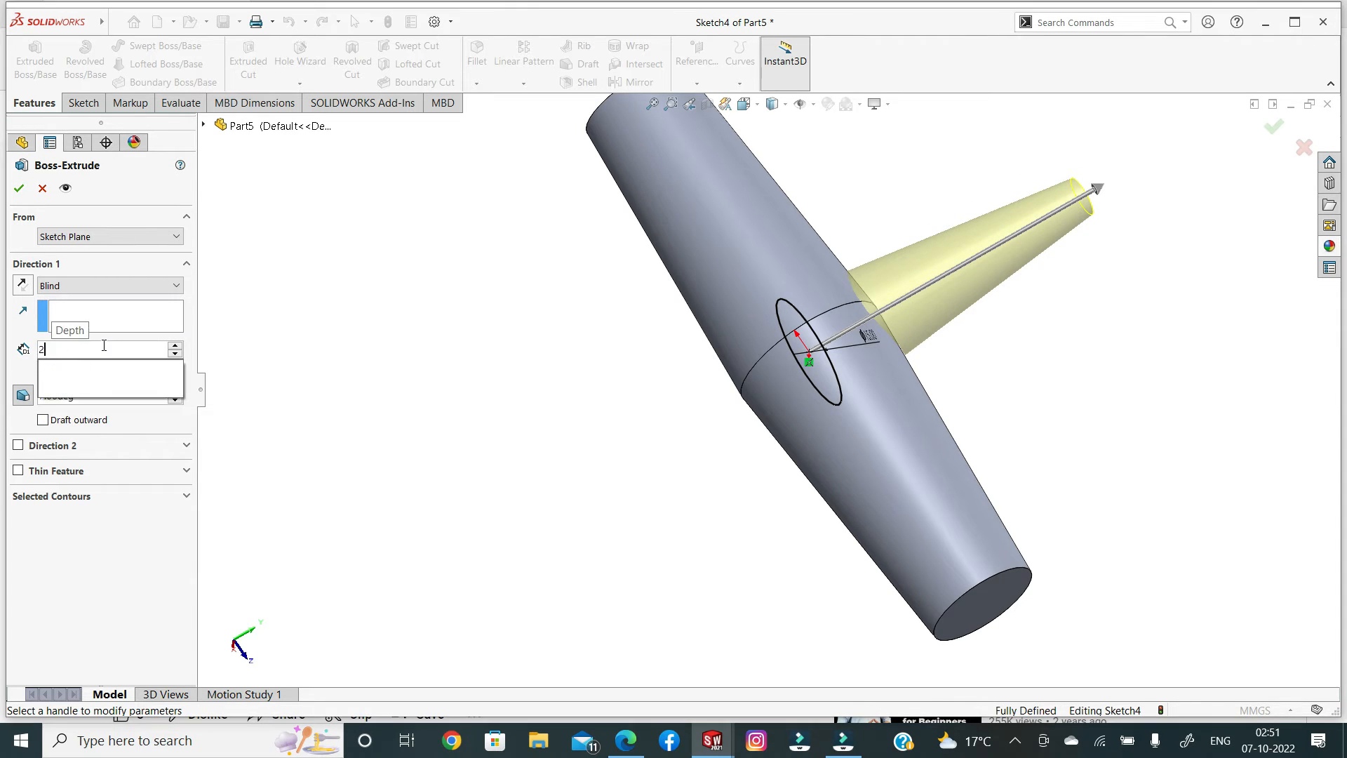
pyautogui.press('Return')
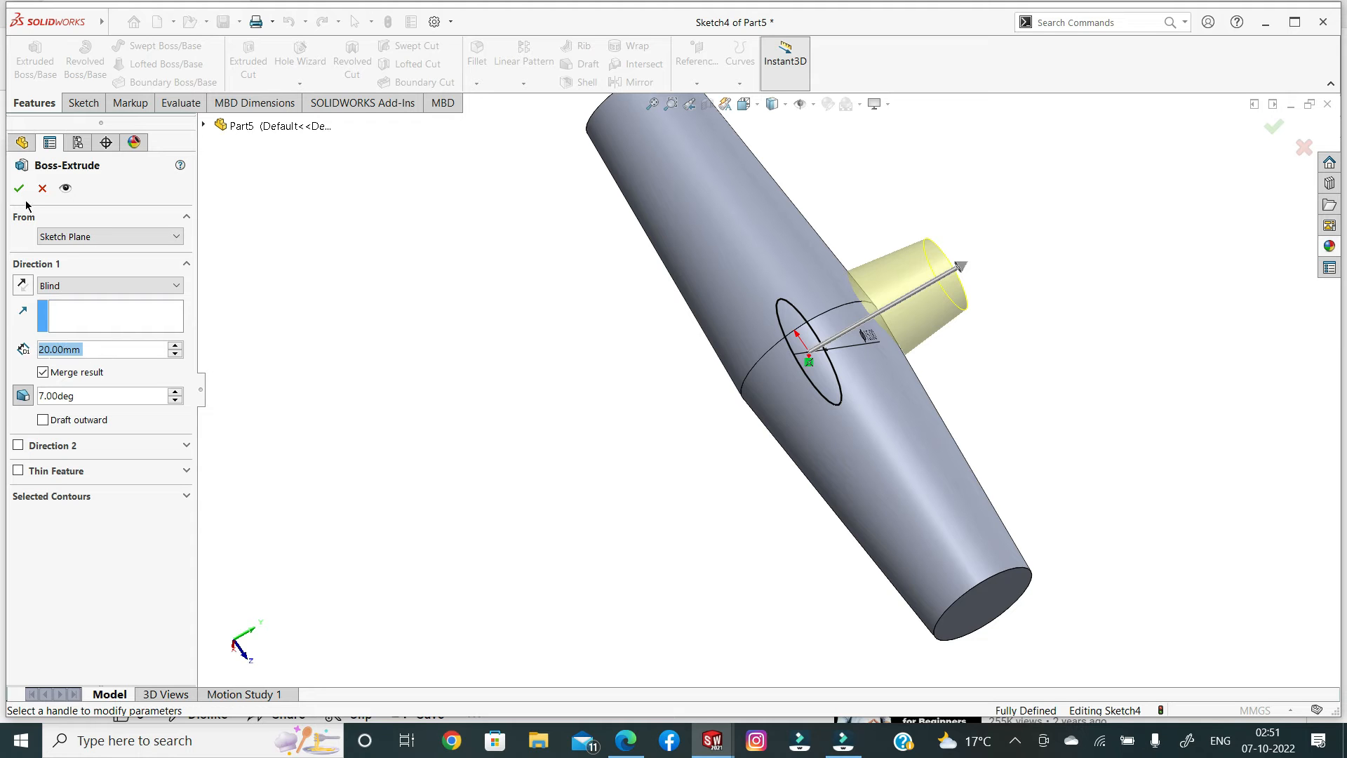
pyautogui.write('25')
pyautogui.press('Return')
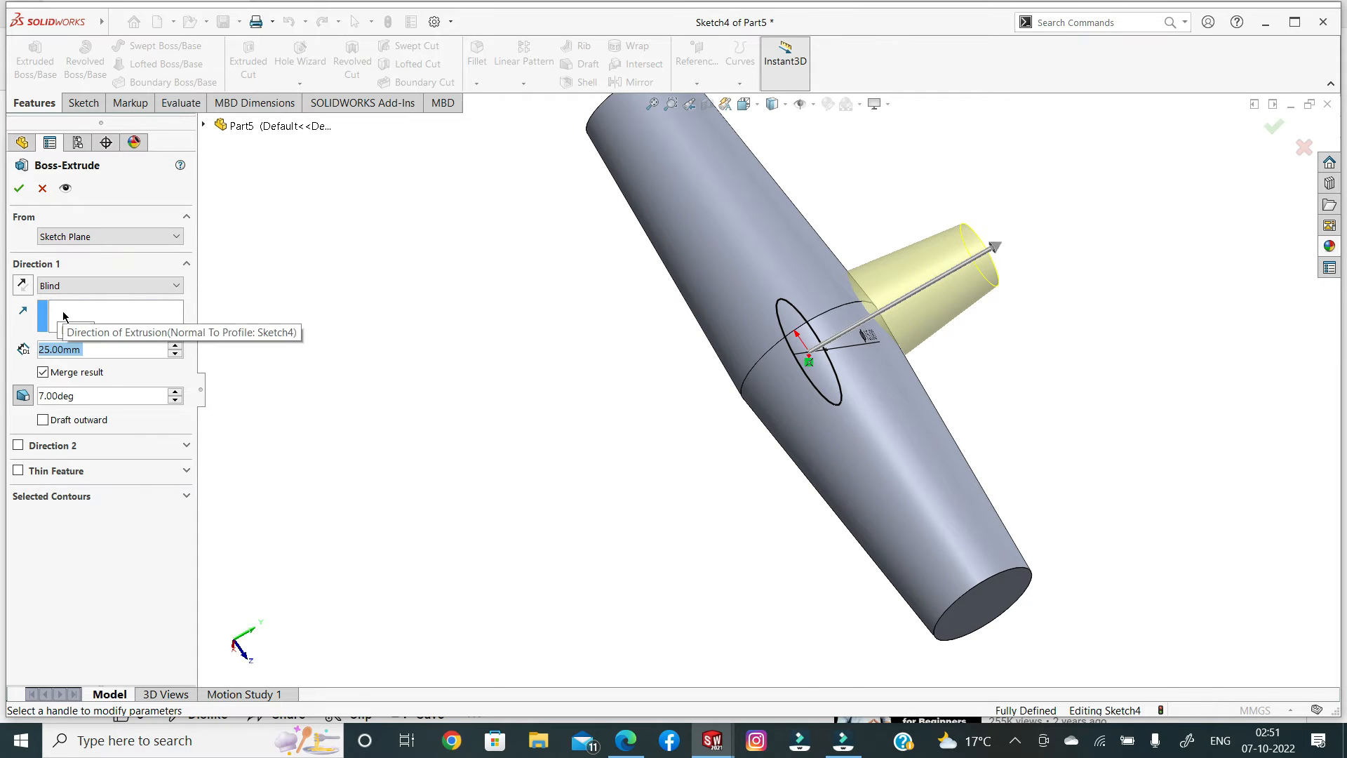
pyautogui.click(19, 188)
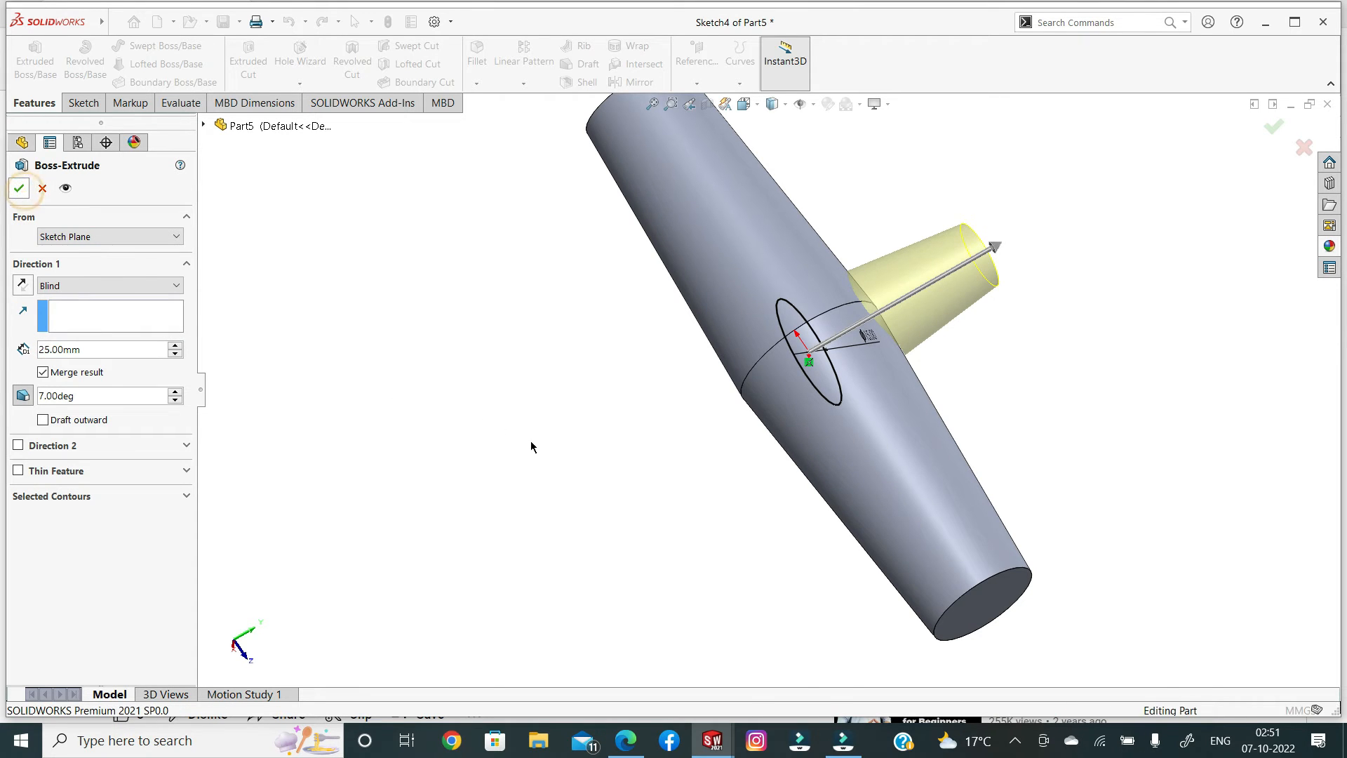
# Step: Edit the appearance of the whole part and give it a bright red colour
pyautogui.moveTo(539, 444); pyautogui.dragTo(394, 475, button='middle')
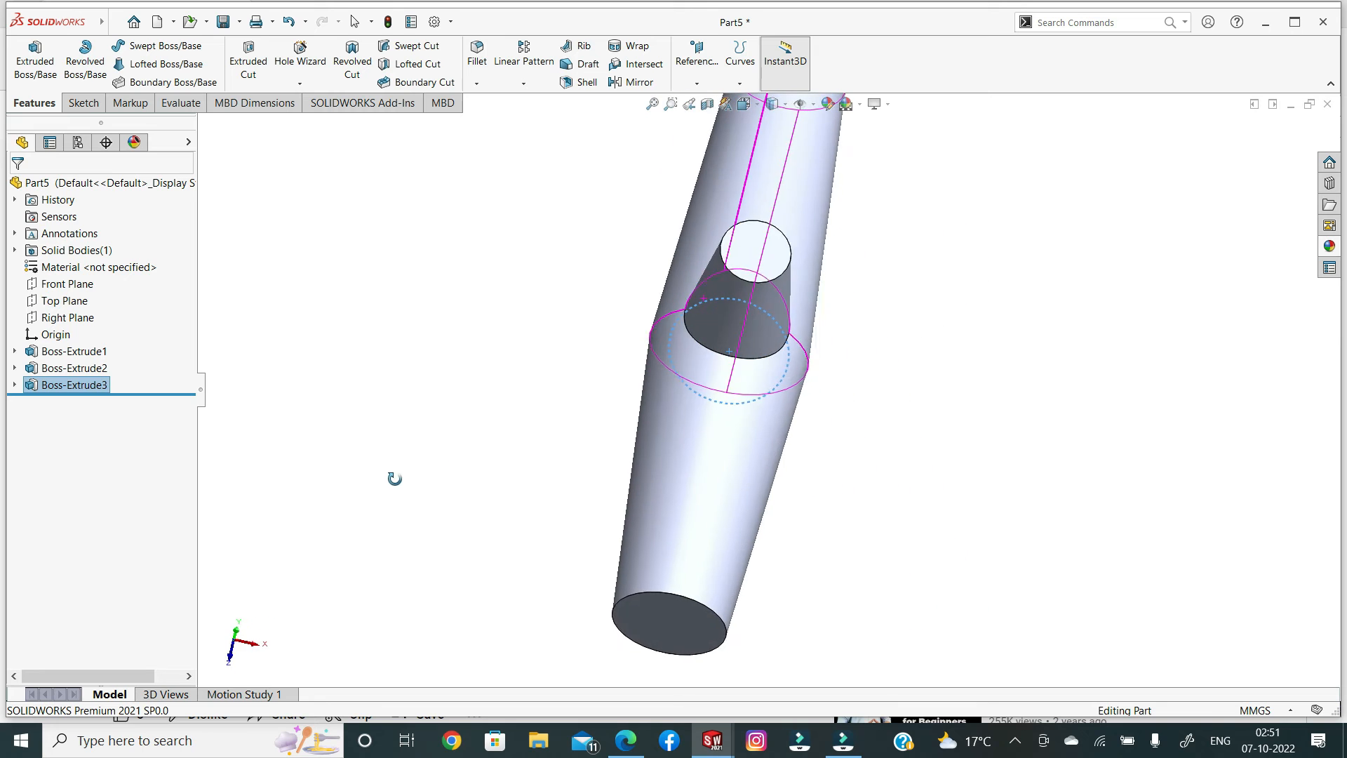
pyautogui.click(861, 508)
pyautogui.scroll(3, 927, 508)
pyautogui.moveTo(910, 552); pyautogui.dragTo(951, 467, button='middle')
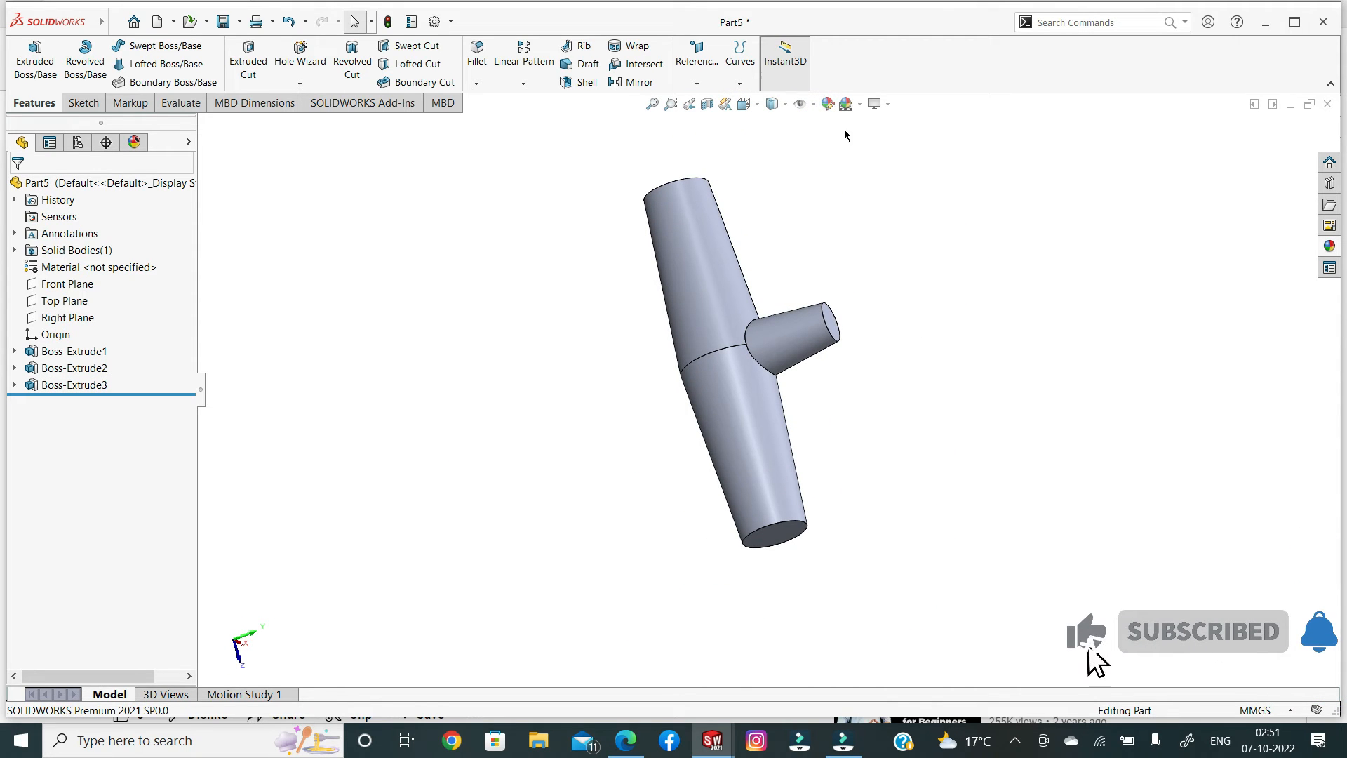
pyautogui.click(829, 104)
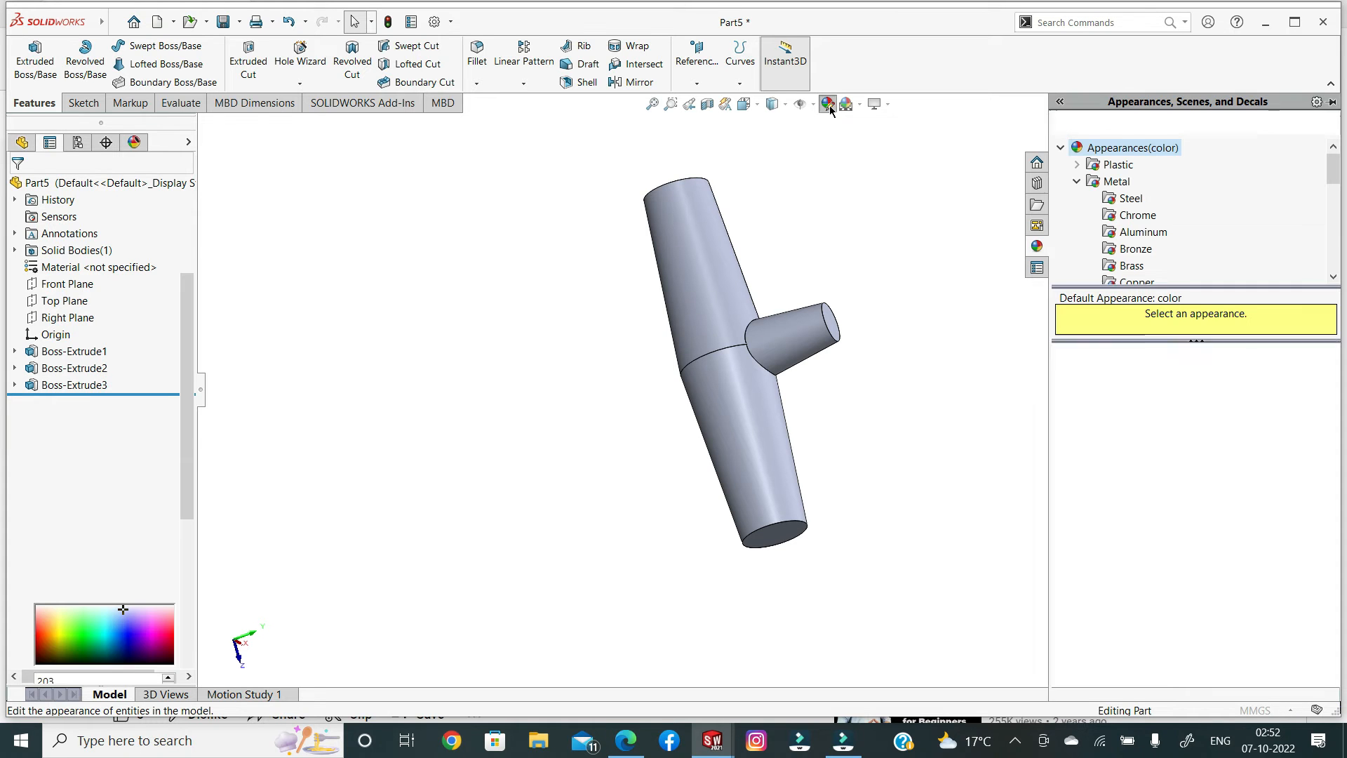
pyautogui.click(38, 608)
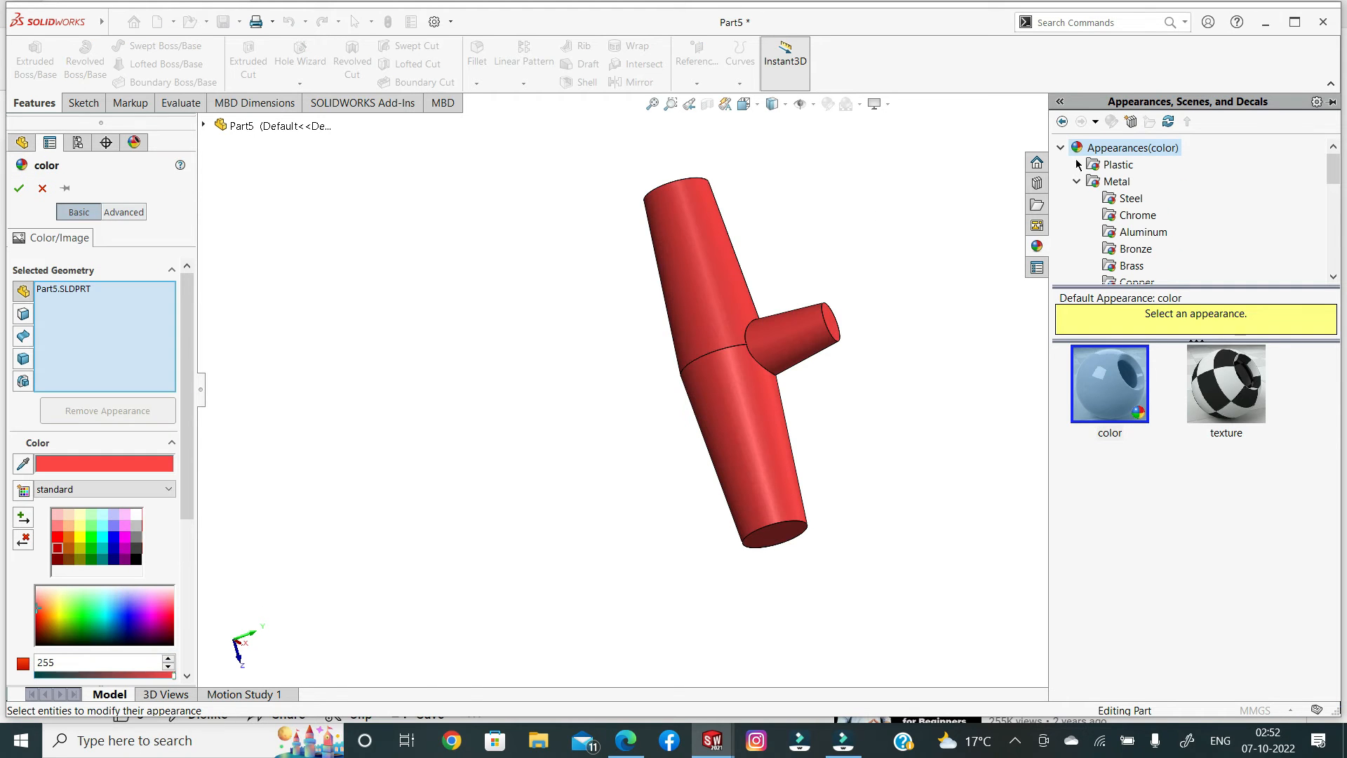
# Step: Apply the red high gloss plastic appearance to the whole part
pyautogui.click(1077, 164)
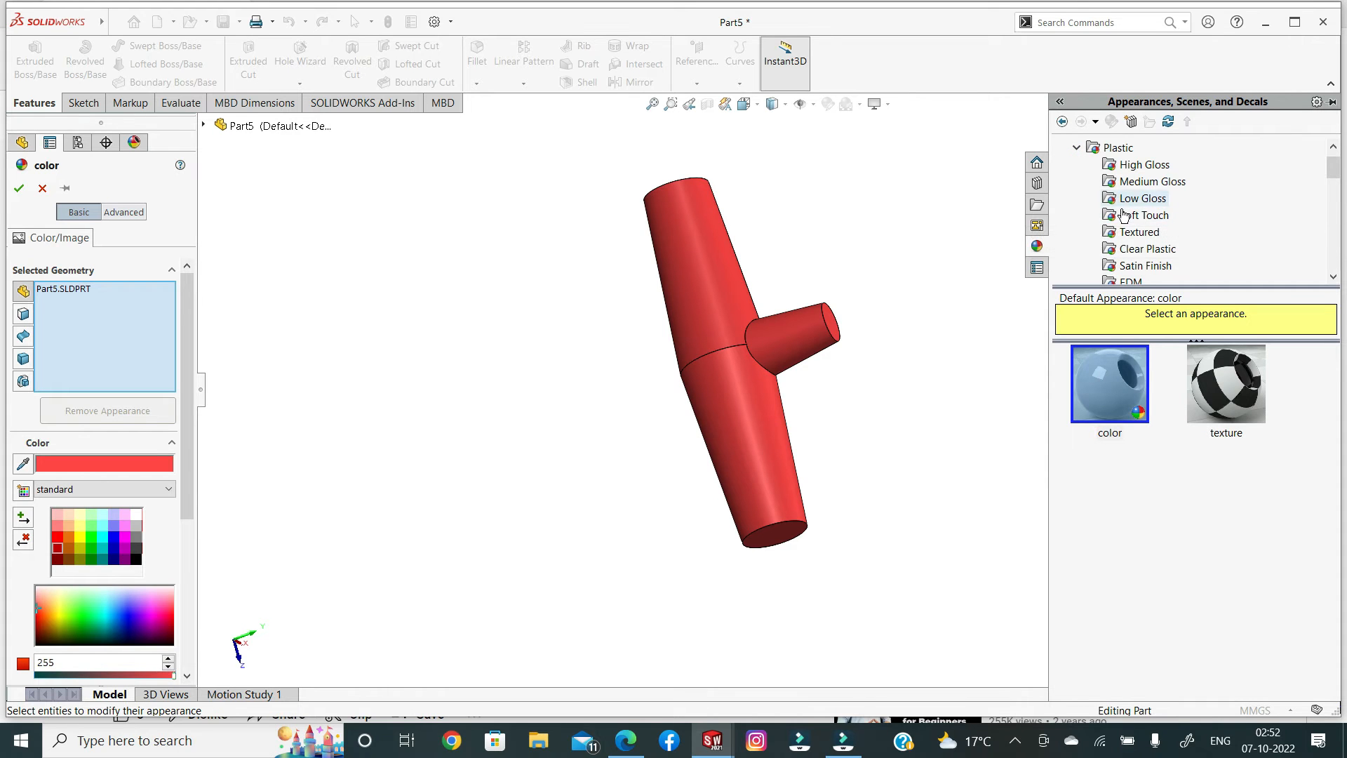
pyautogui.click(1138, 167)
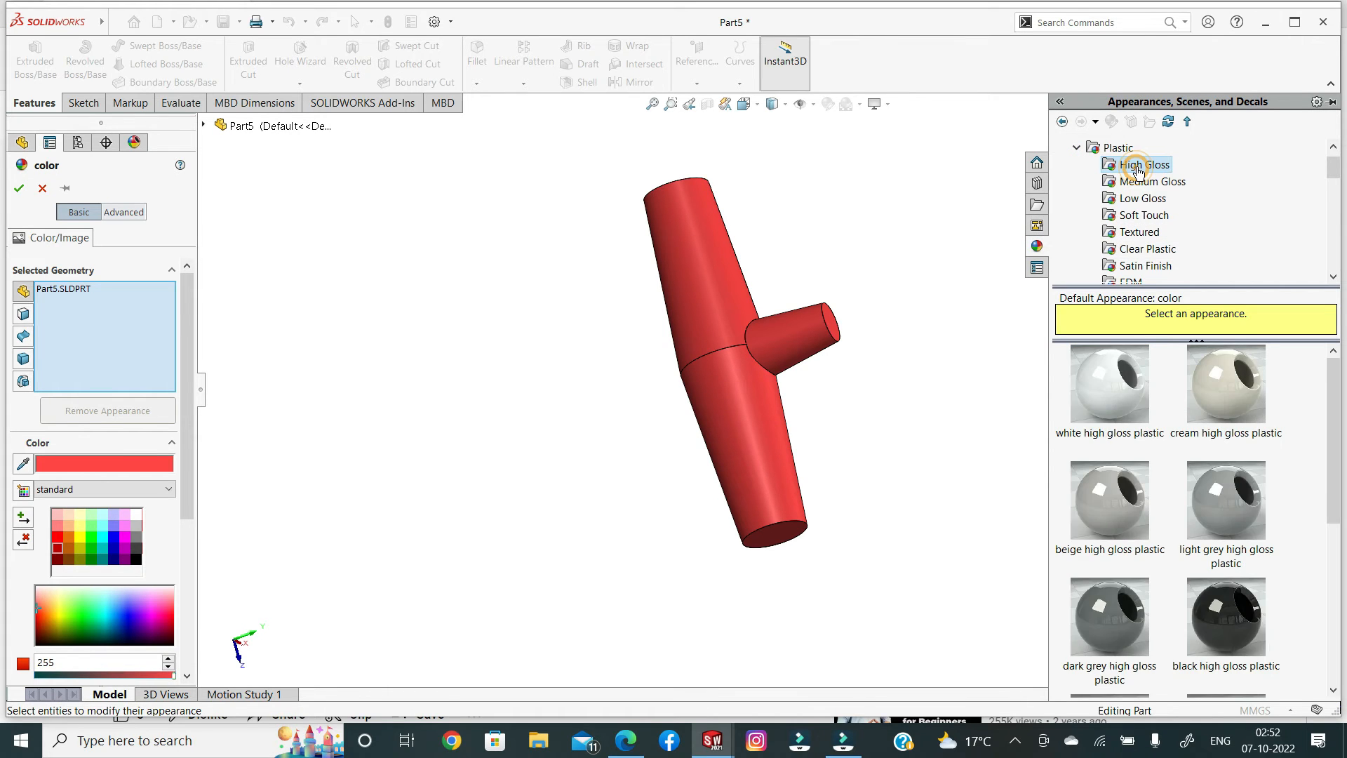
pyautogui.scroll(-5, 1128, 440)
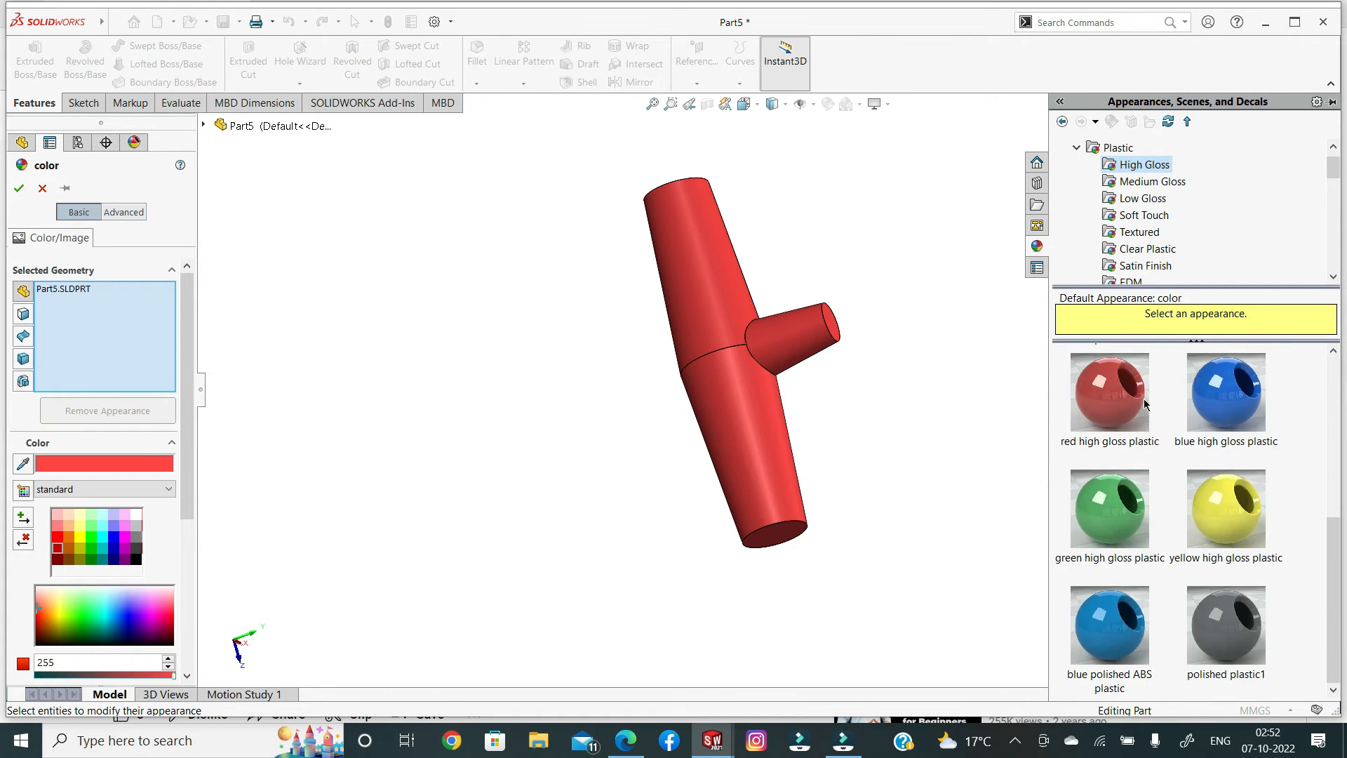
pyautogui.click(1072, 442)
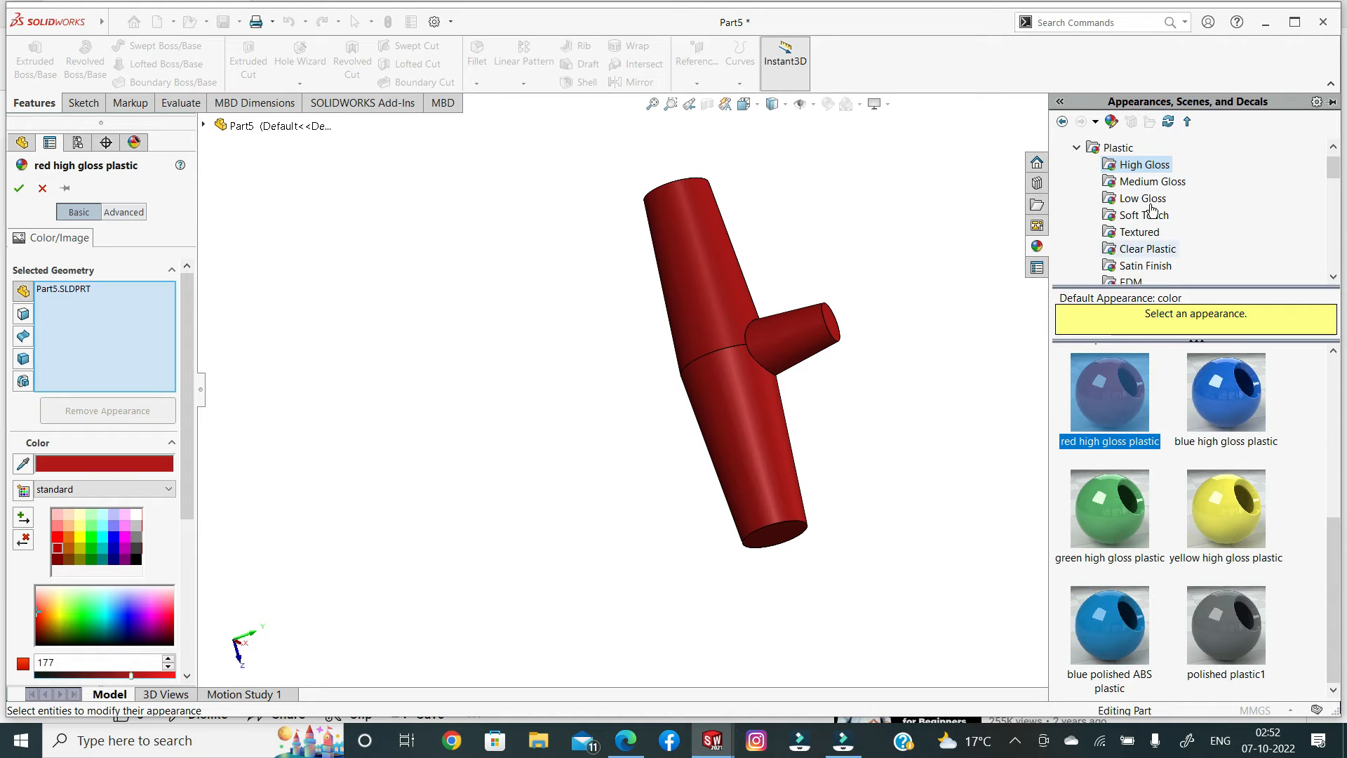
# Step: Give the whole part the red medium gloss plastic appearance and accept it
pyautogui.click(1150, 181)
pyautogui.scroll(-3, 1151, 460)
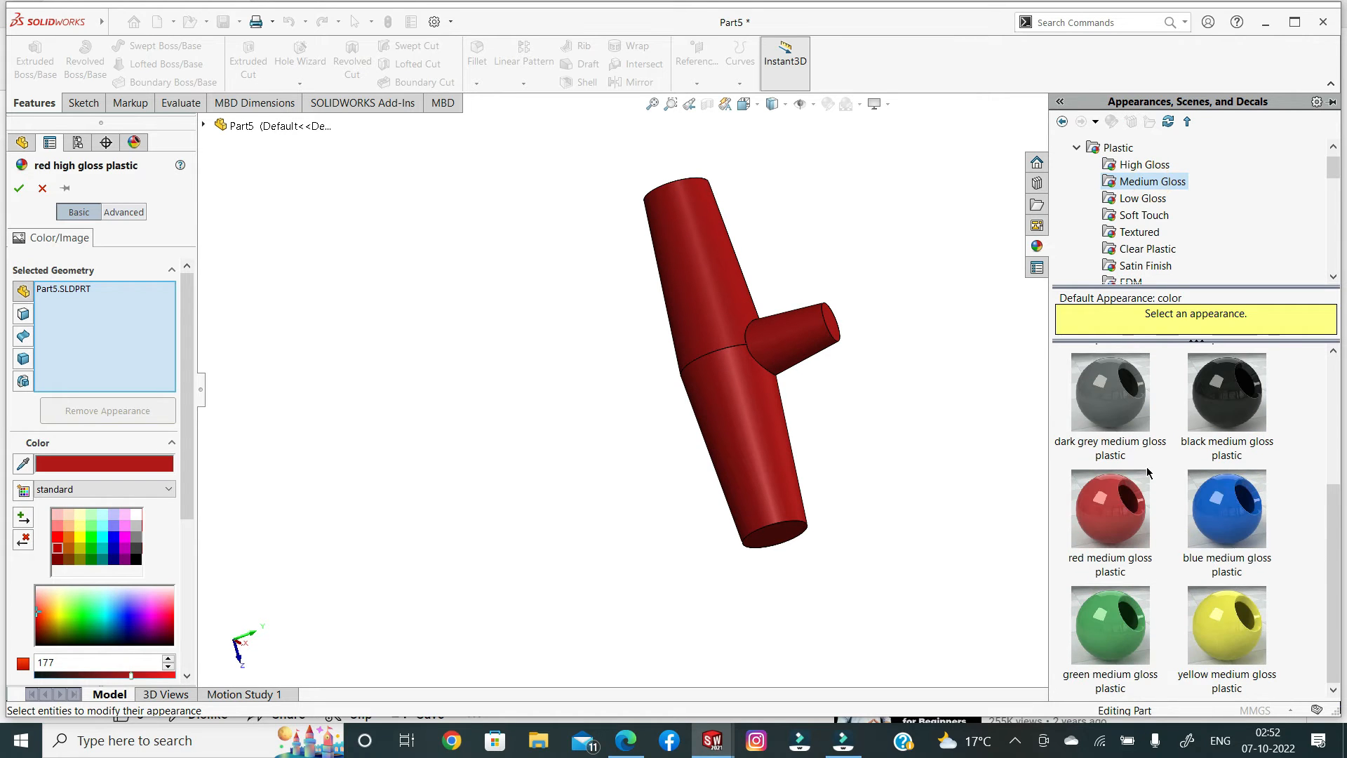
pyautogui.click(1110, 509)
pyautogui.moveTo(996, 510); pyautogui.dragTo(798, 493)
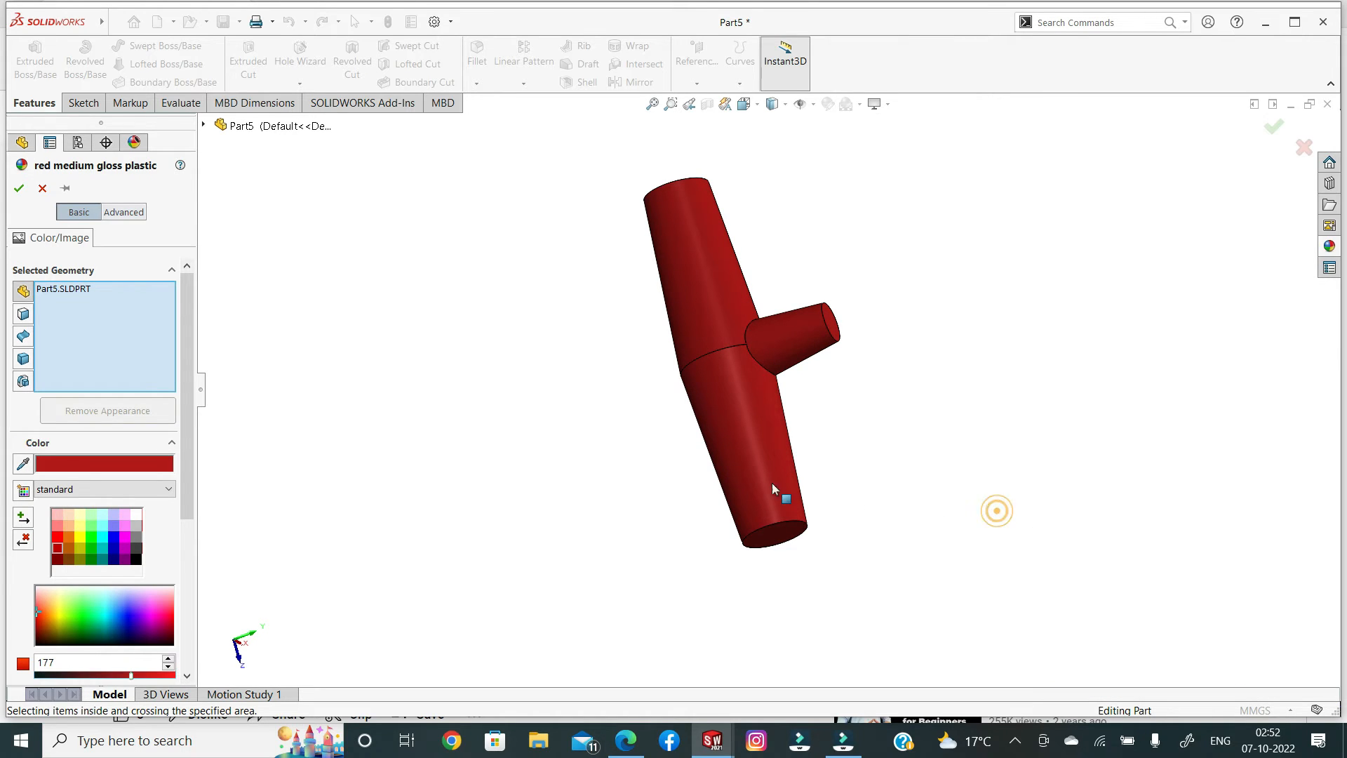
pyautogui.click(19, 188)
# Step: Start a new sketch on the flat end face of the tapered side boss
pyautogui.moveTo(499, 355); pyautogui.dragTo(788, 370, button='middle')
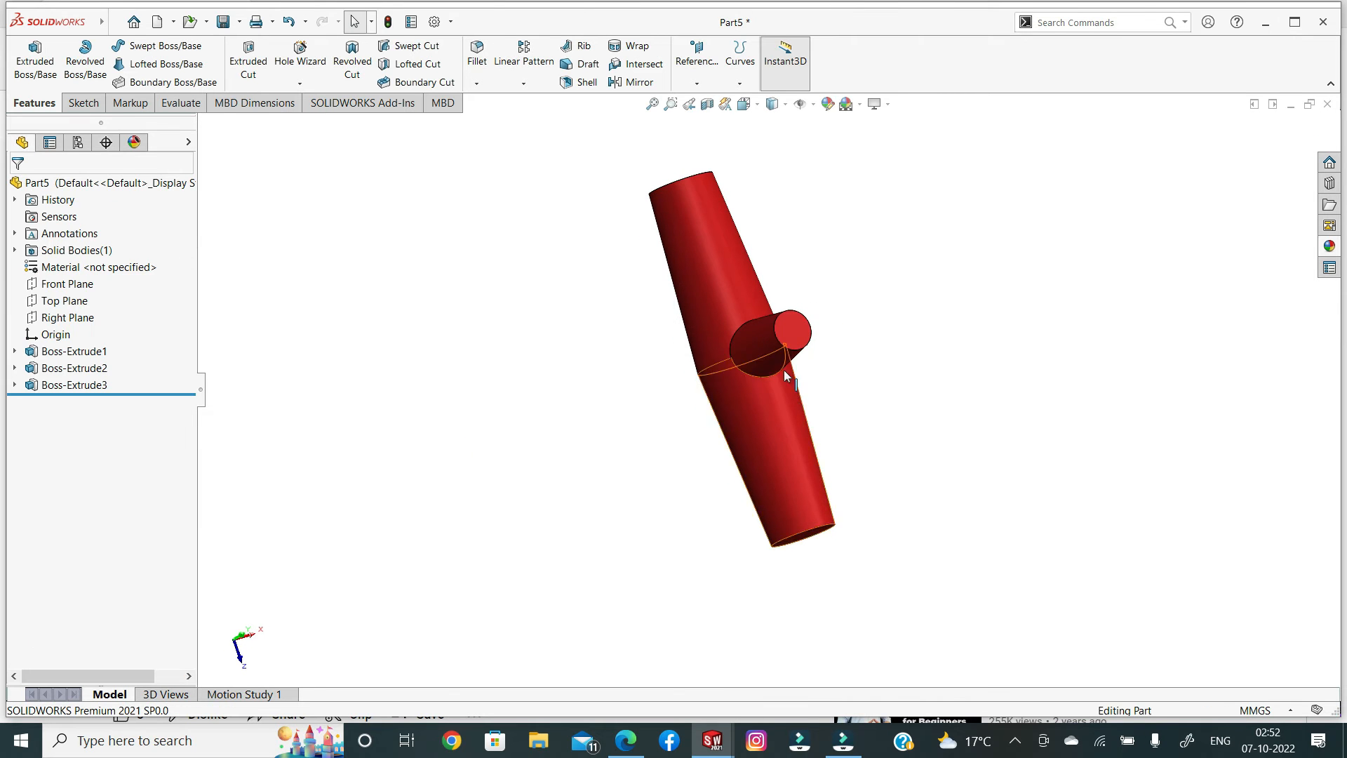
pyautogui.click(786, 330)
pyautogui.click(852, 294)
pyautogui.click(373, 313)
pyautogui.click(165, 45)
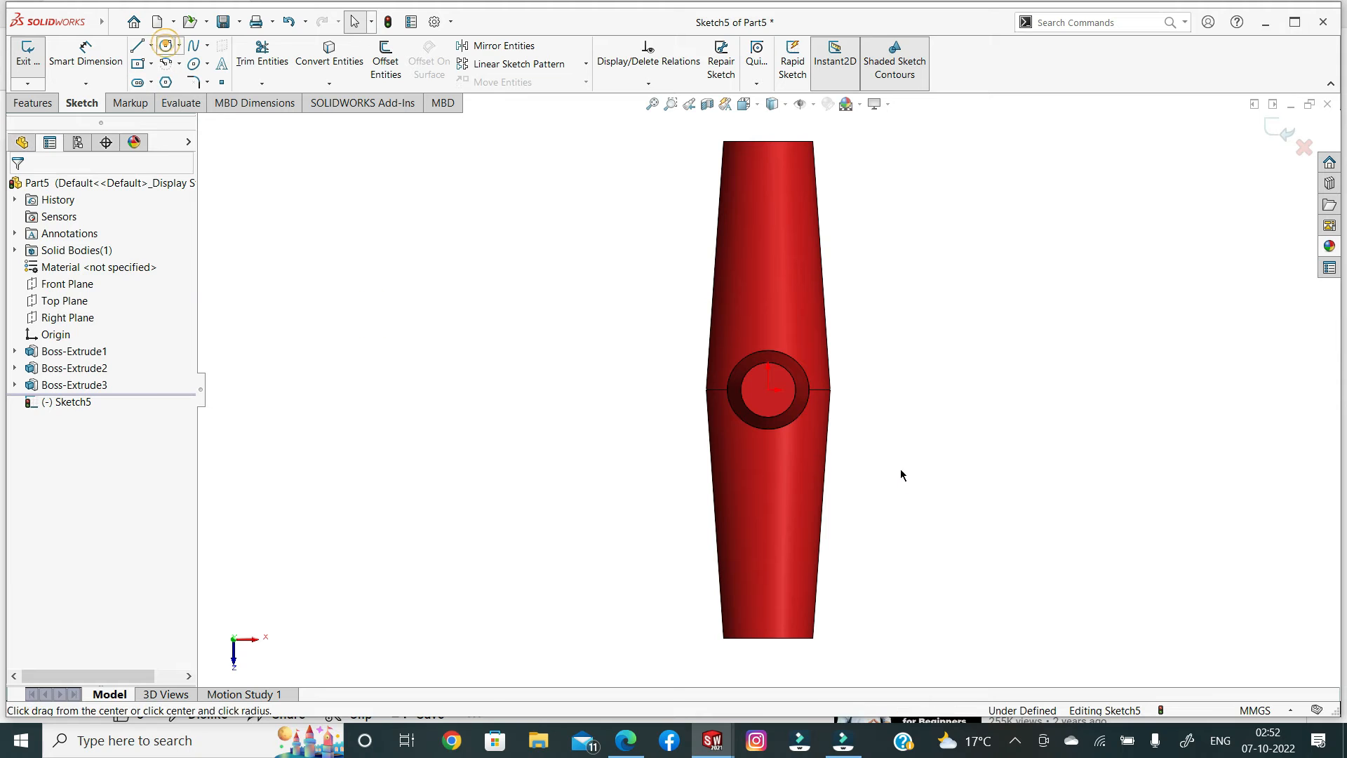
pyautogui.click(768, 389)
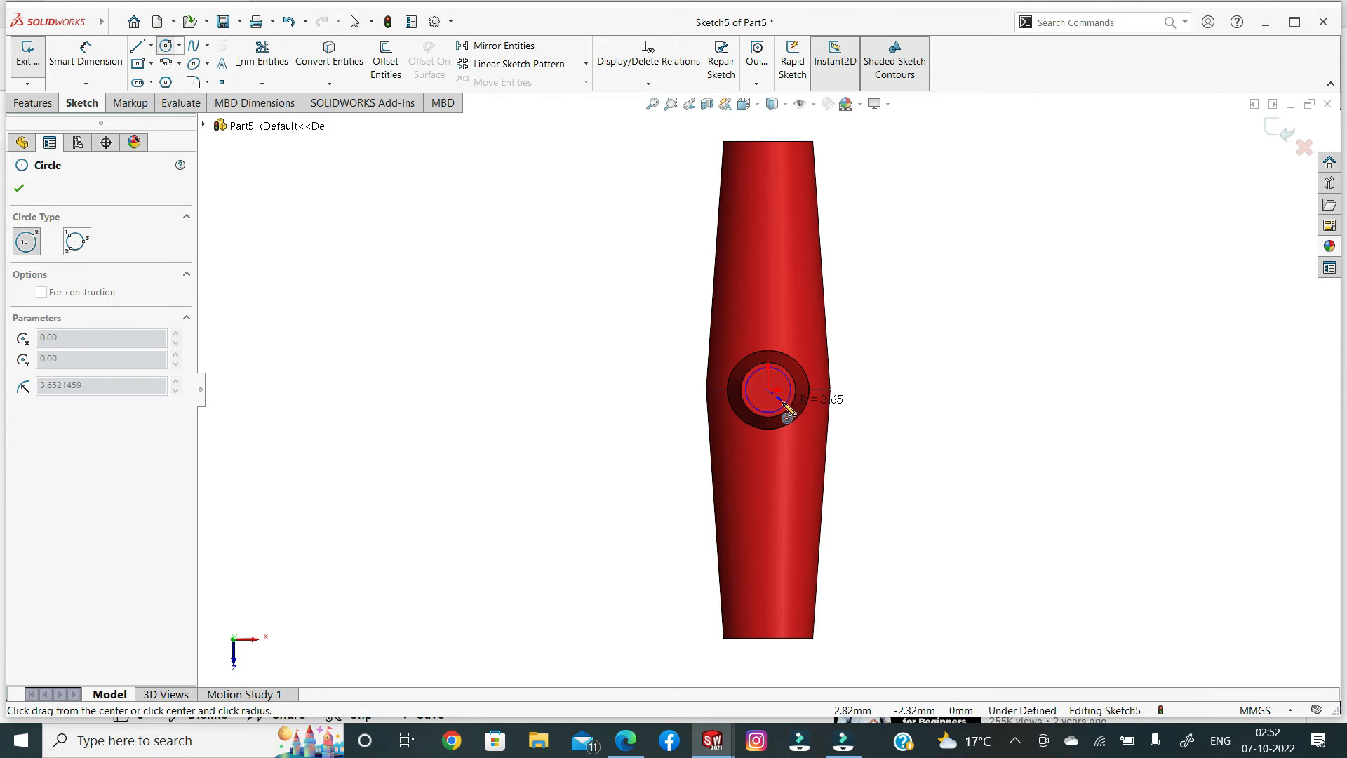
pyautogui.press('Escape')
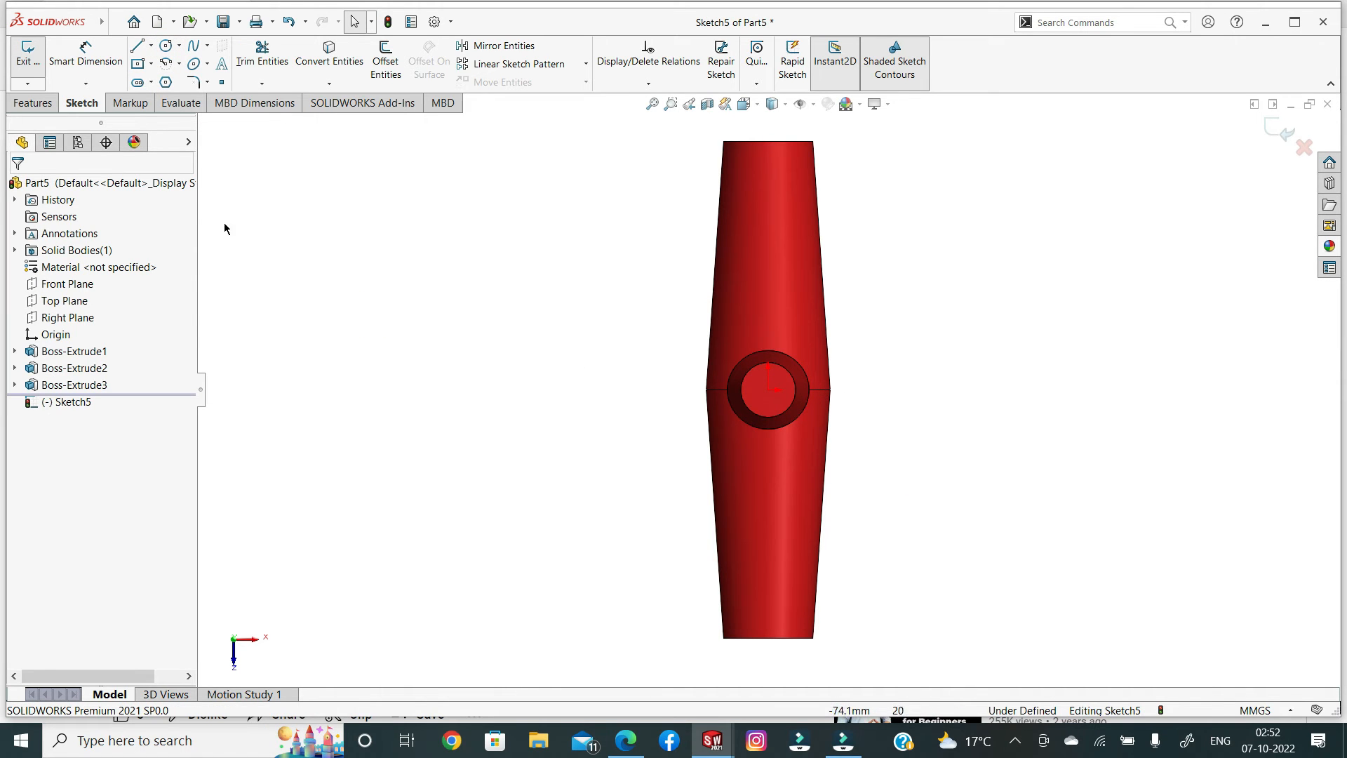
# Step: Sketch a six-sided polygon centred on the origin, with a 5 mm inscribed circle diameter, on the side boss's end face
pyautogui.click(768, 390)
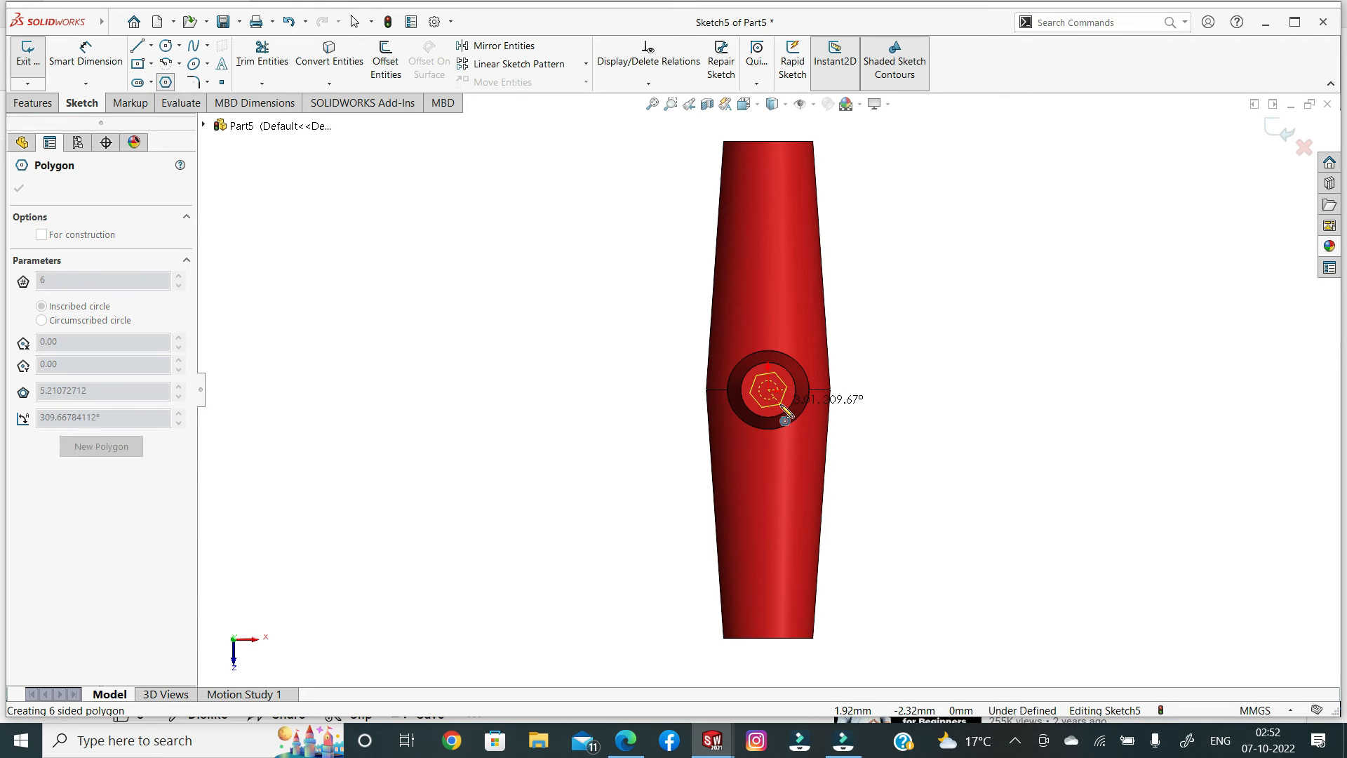
pyautogui.click(784, 408)
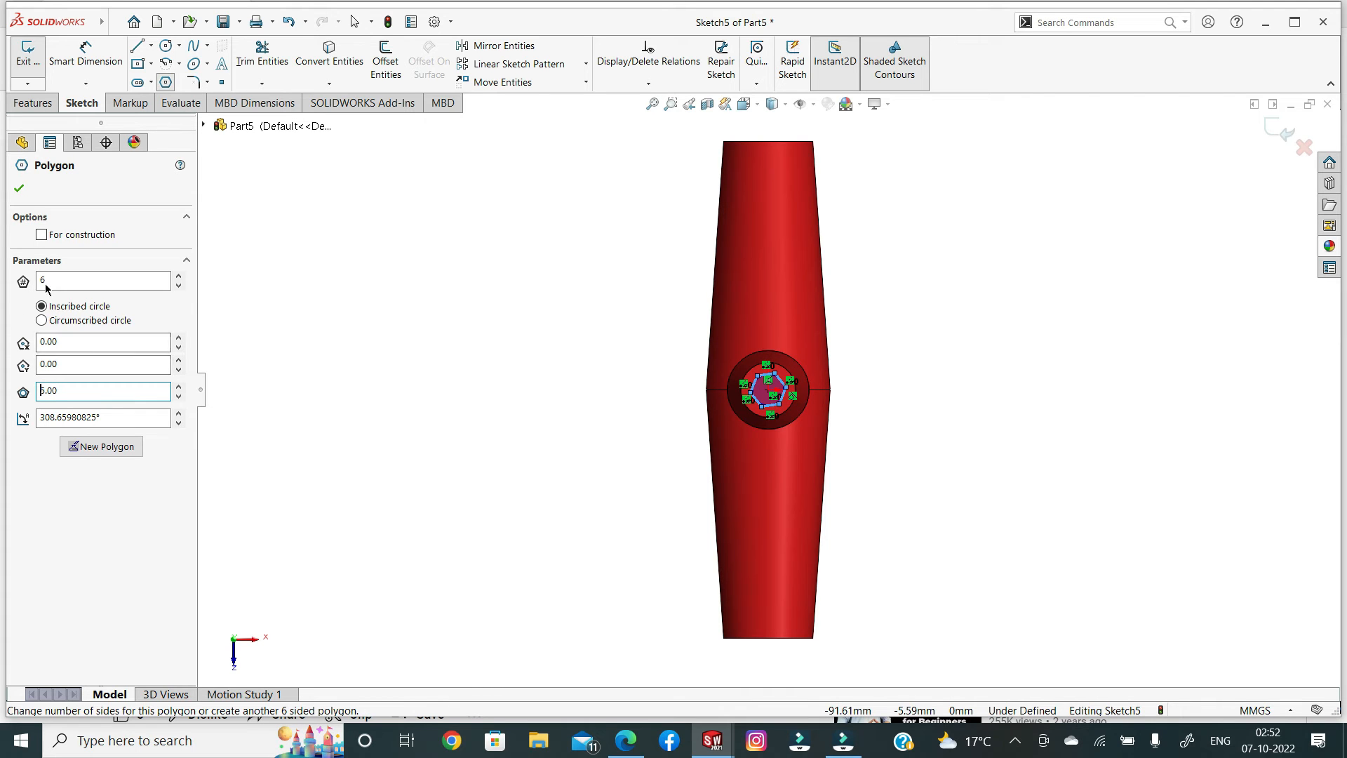
pyautogui.press('Escape')
# Step: Extrude the hexagon outward from the side boss as a merged boss with a blind depth of 140 mm
pyautogui.moveTo(451, 423); pyautogui.dragTo(552, 435, button='middle')
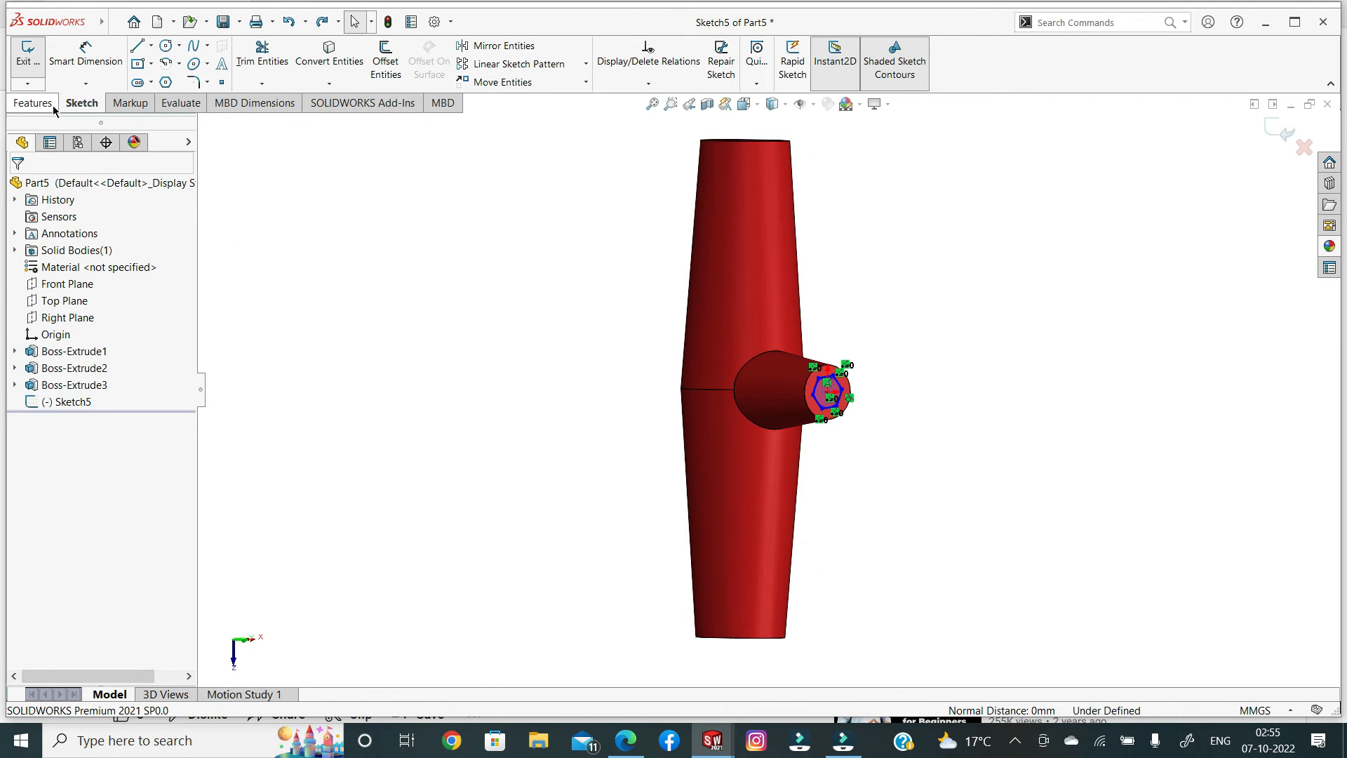
pyautogui.click(53, 105)
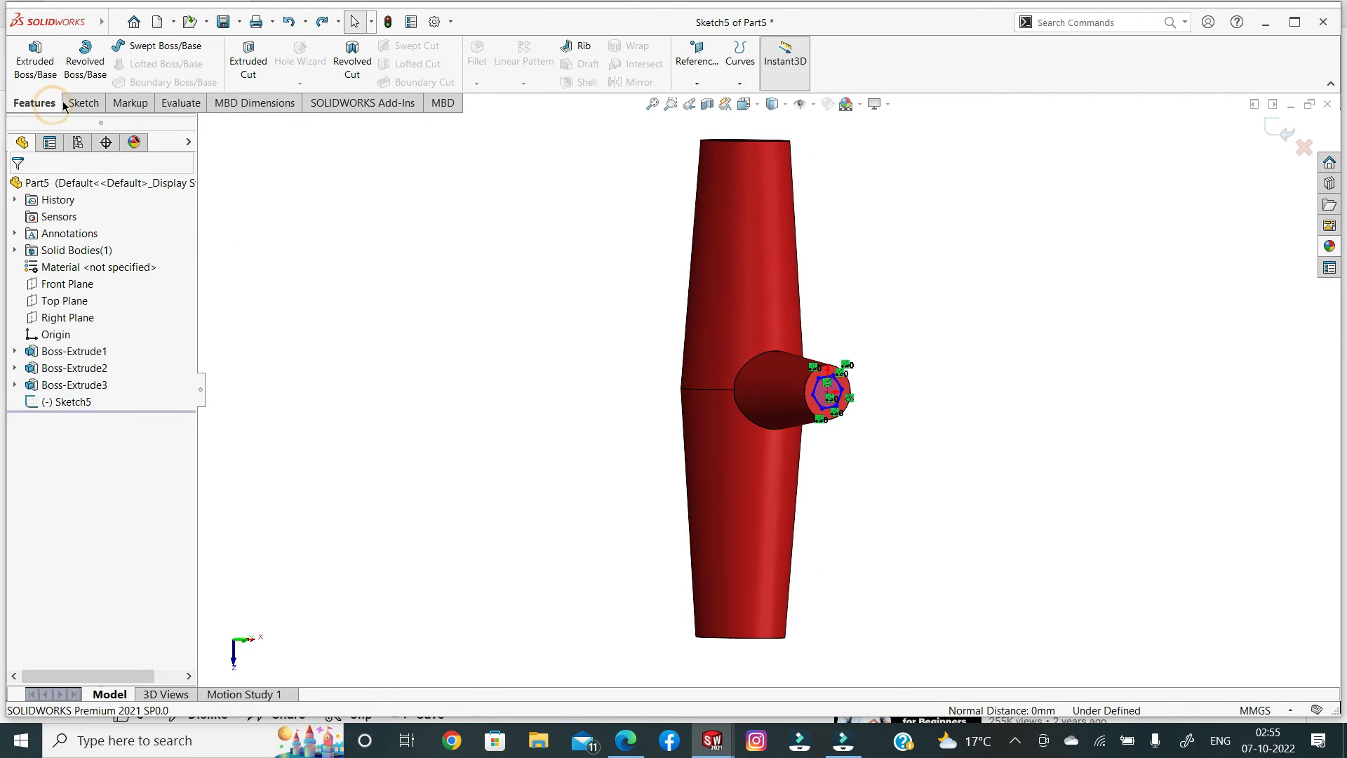
pyautogui.click(35, 62)
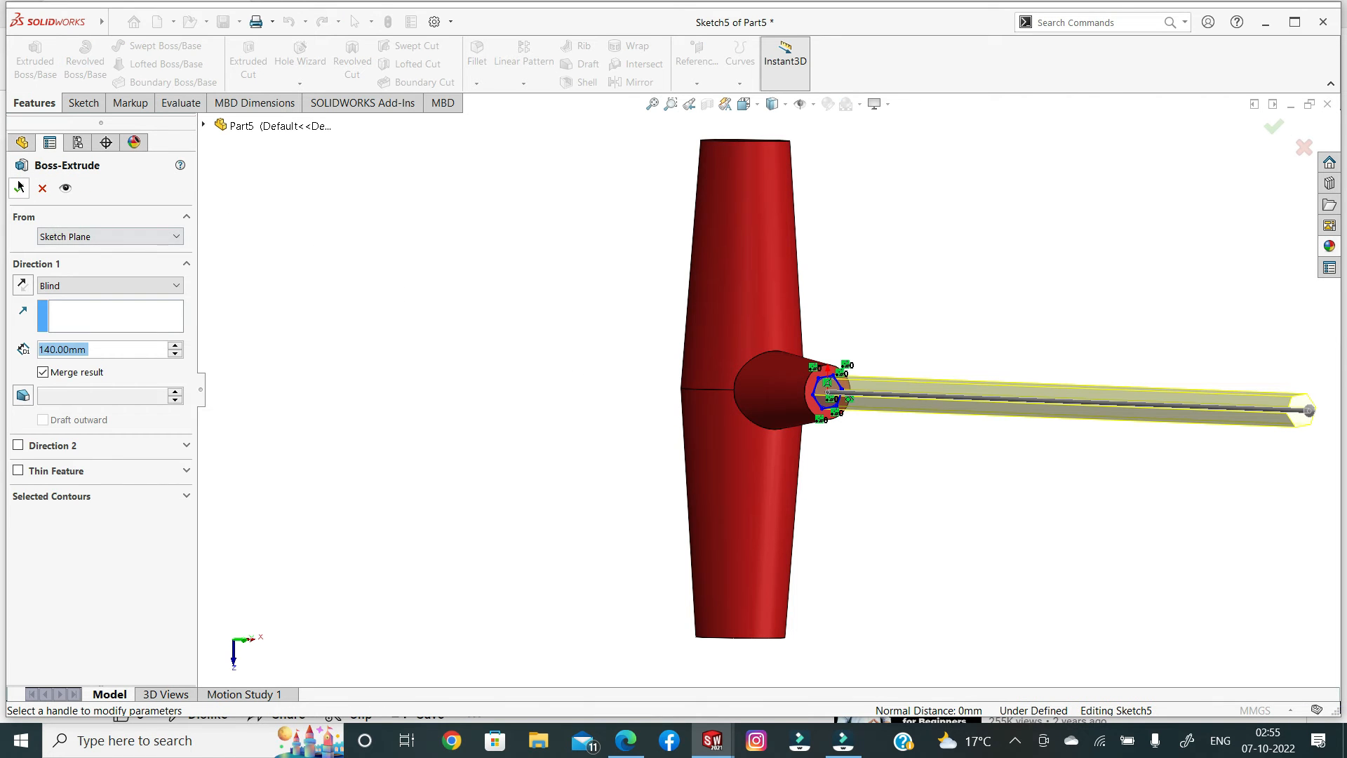
pyautogui.click(19, 187)
pyautogui.click(347, 340)
# Step: Apply the polished steel appearance to the hexagonal shaft feature only
pyautogui.click(73, 401)
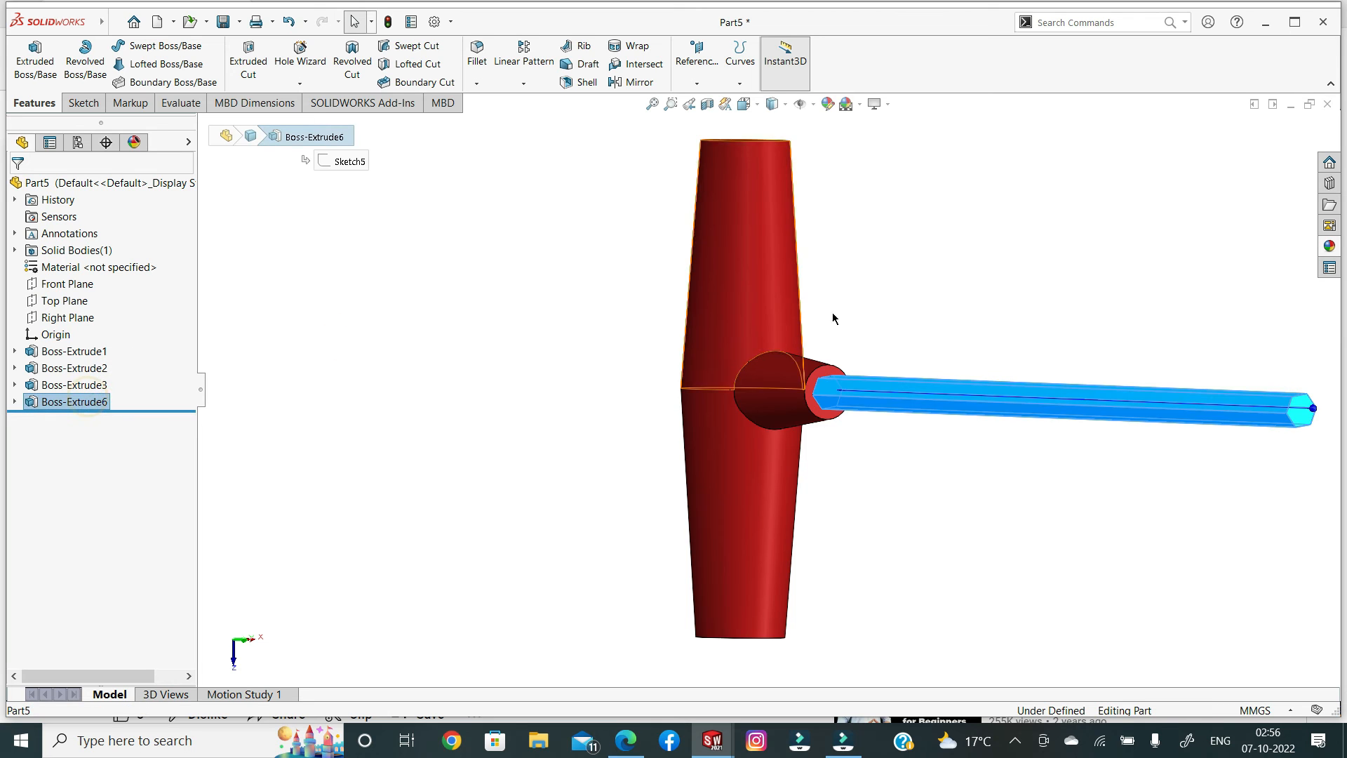
pyautogui.click(828, 111)
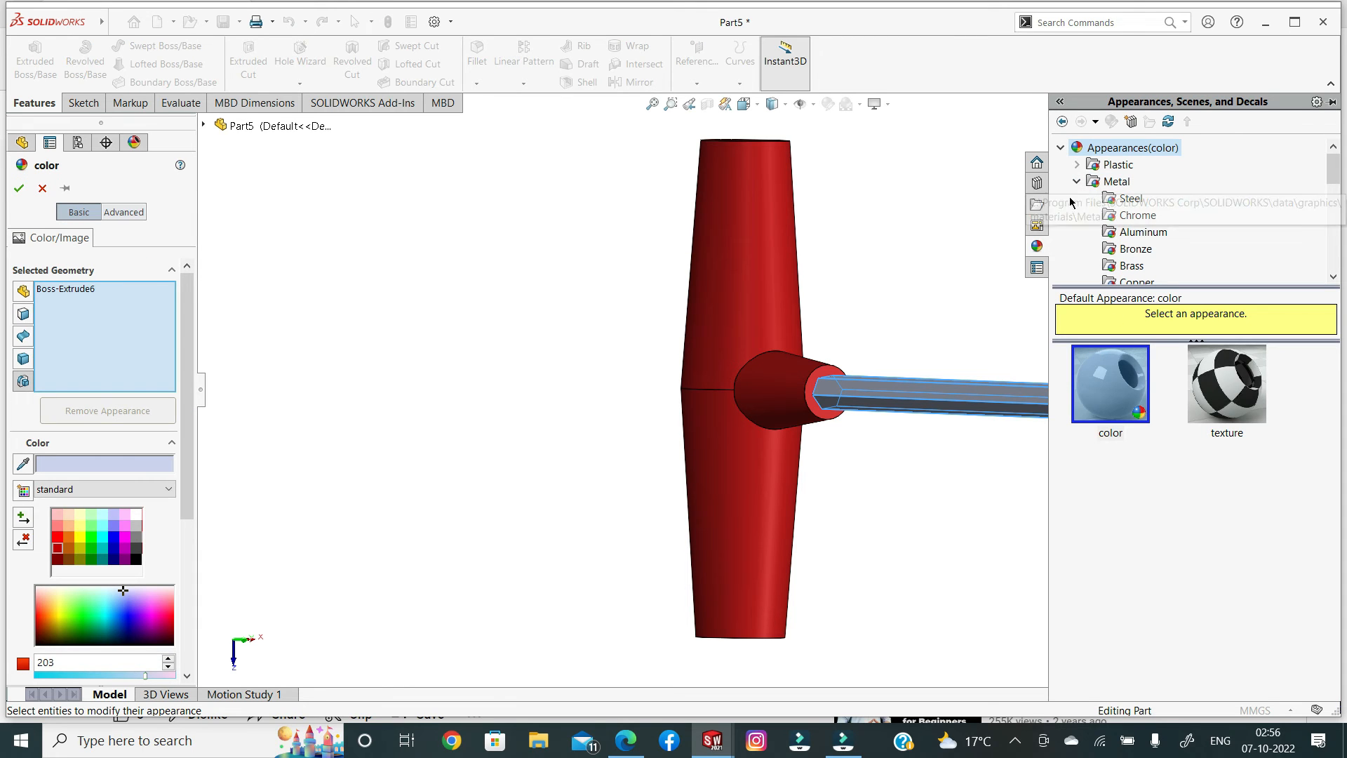
pyautogui.click(1124, 200)
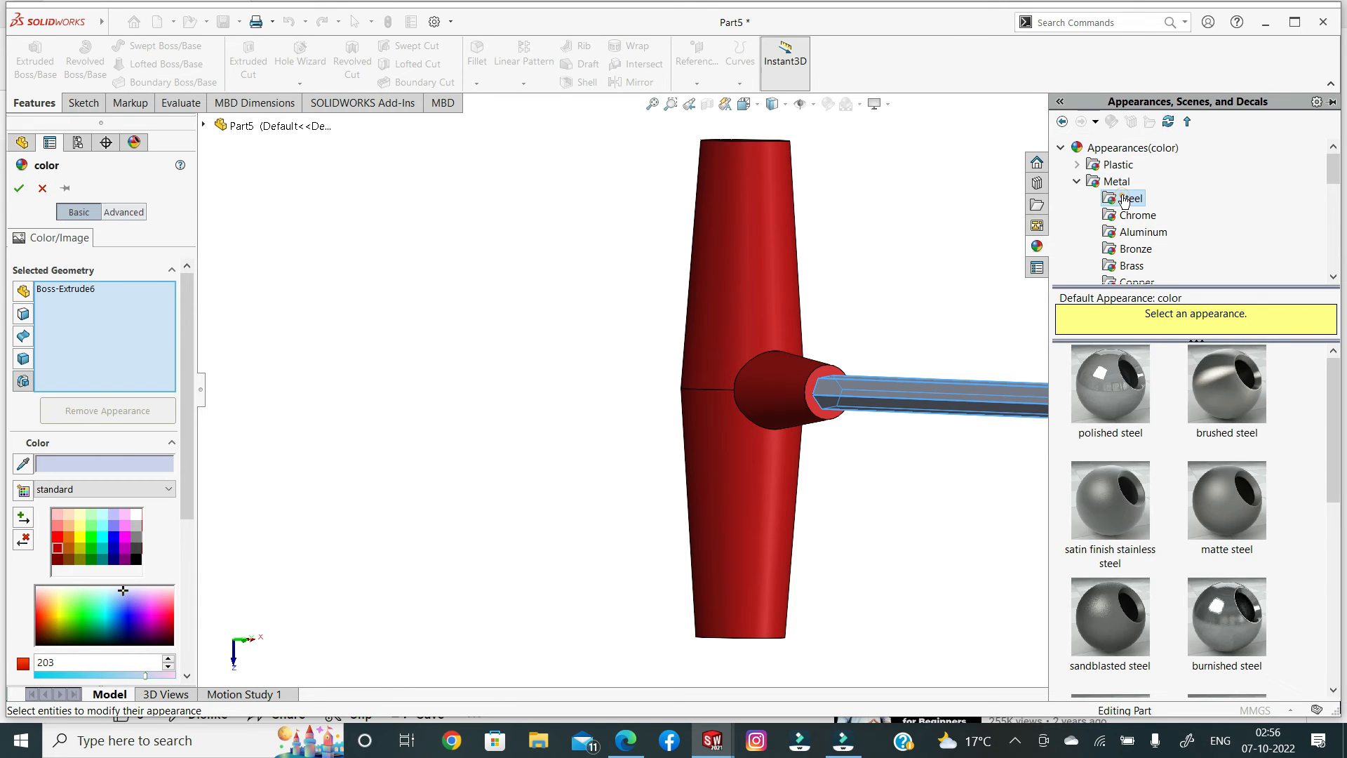
pyautogui.click(1143, 410)
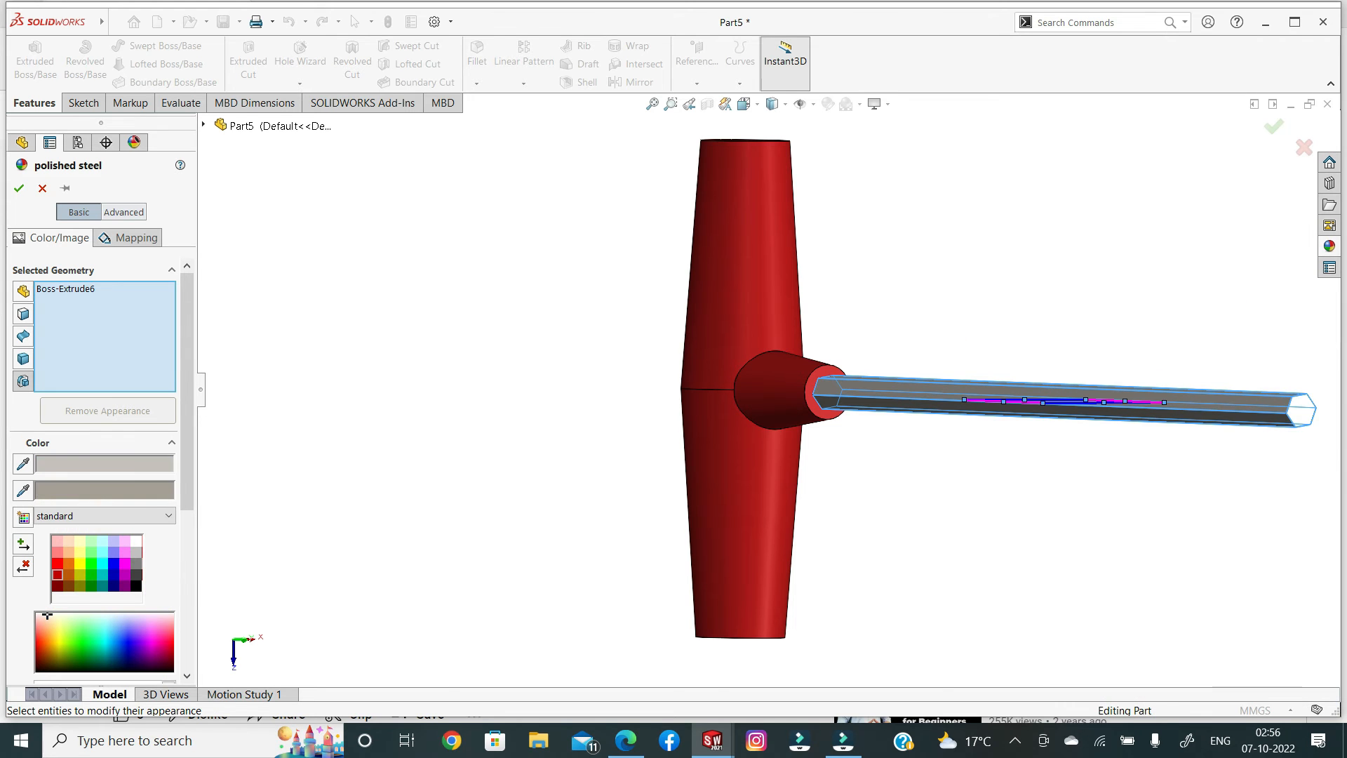
pyautogui.press('Return')
# Step: Fillet the circular end edge of the first tapered handle cylinder with a 2 mm symmetric radius
pyautogui.moveTo(875, 487); pyautogui.dragTo(907, 530, button='middle')
pyautogui.scroll(-5, 1067, 368)
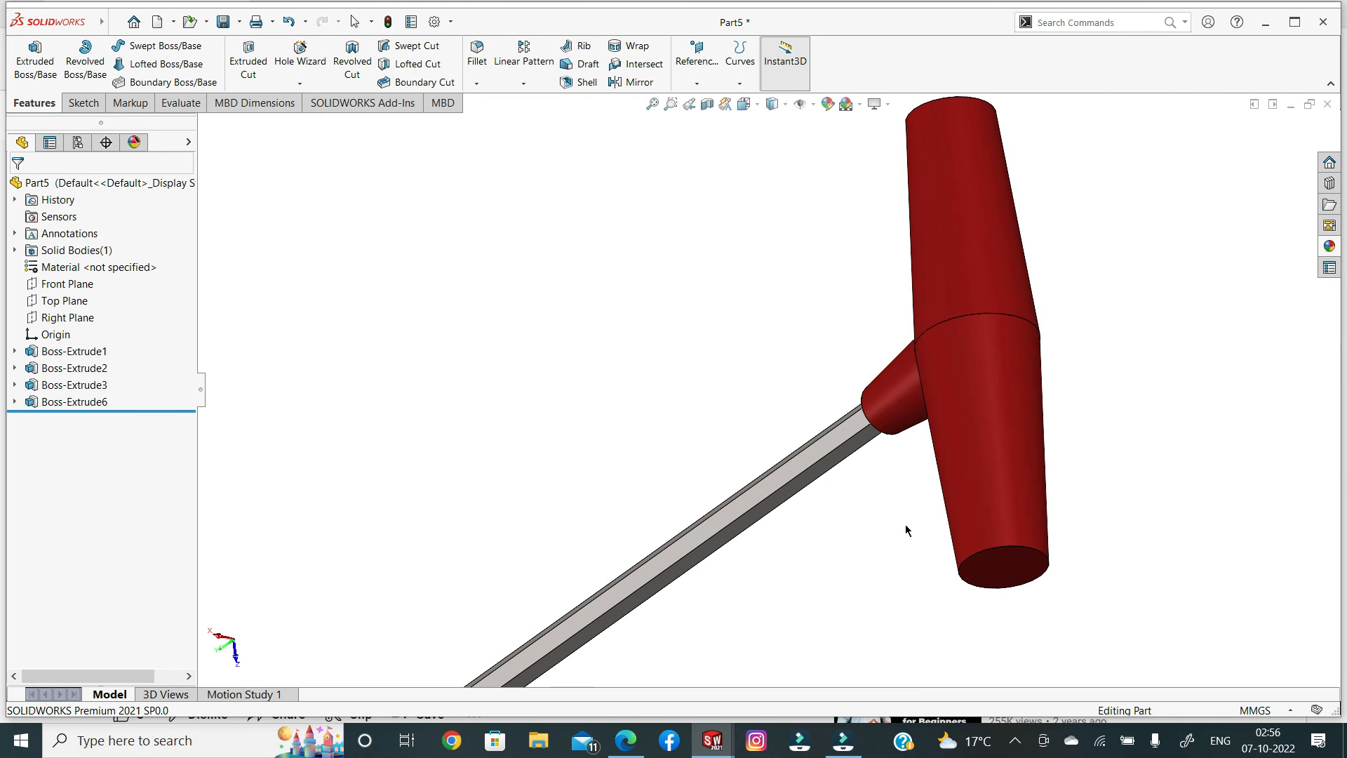
pyautogui.click(477, 83)
pyautogui.click(487, 103)
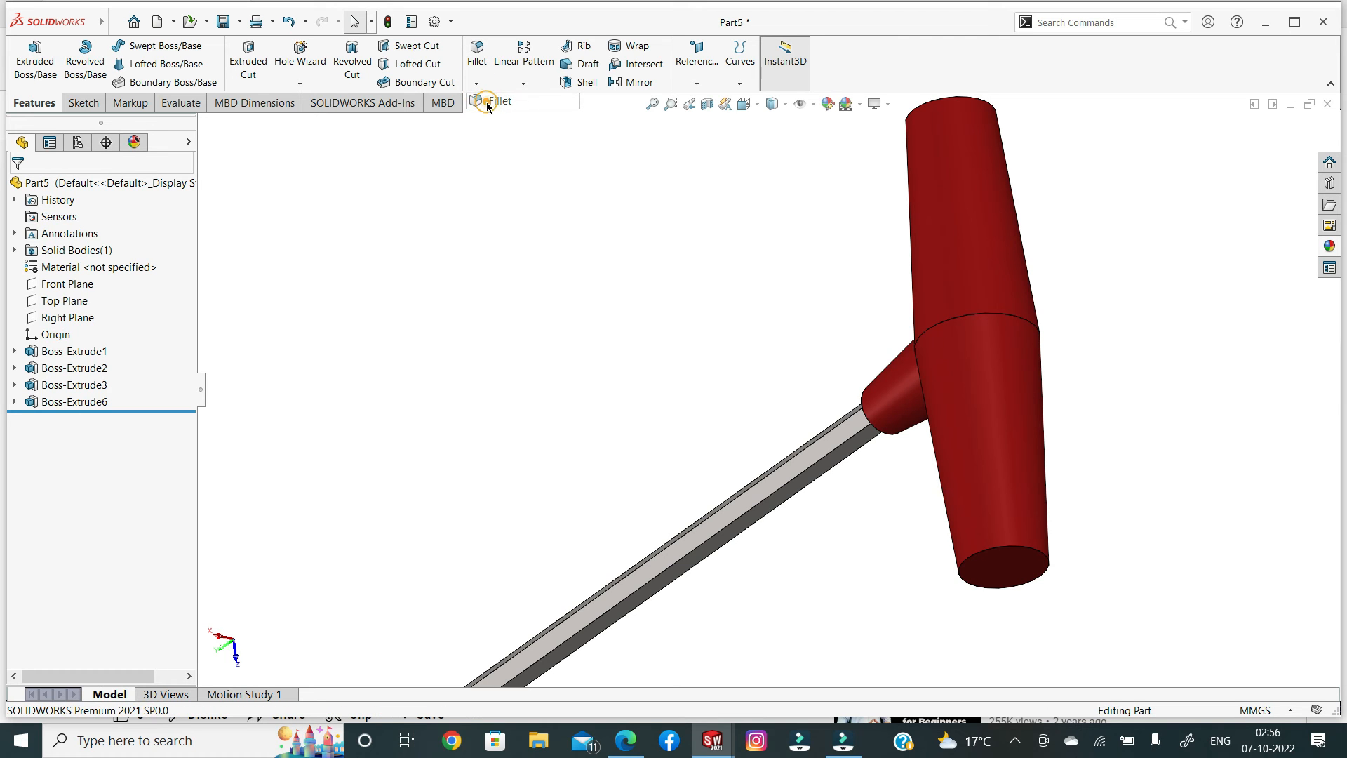
pyautogui.click(1003, 554)
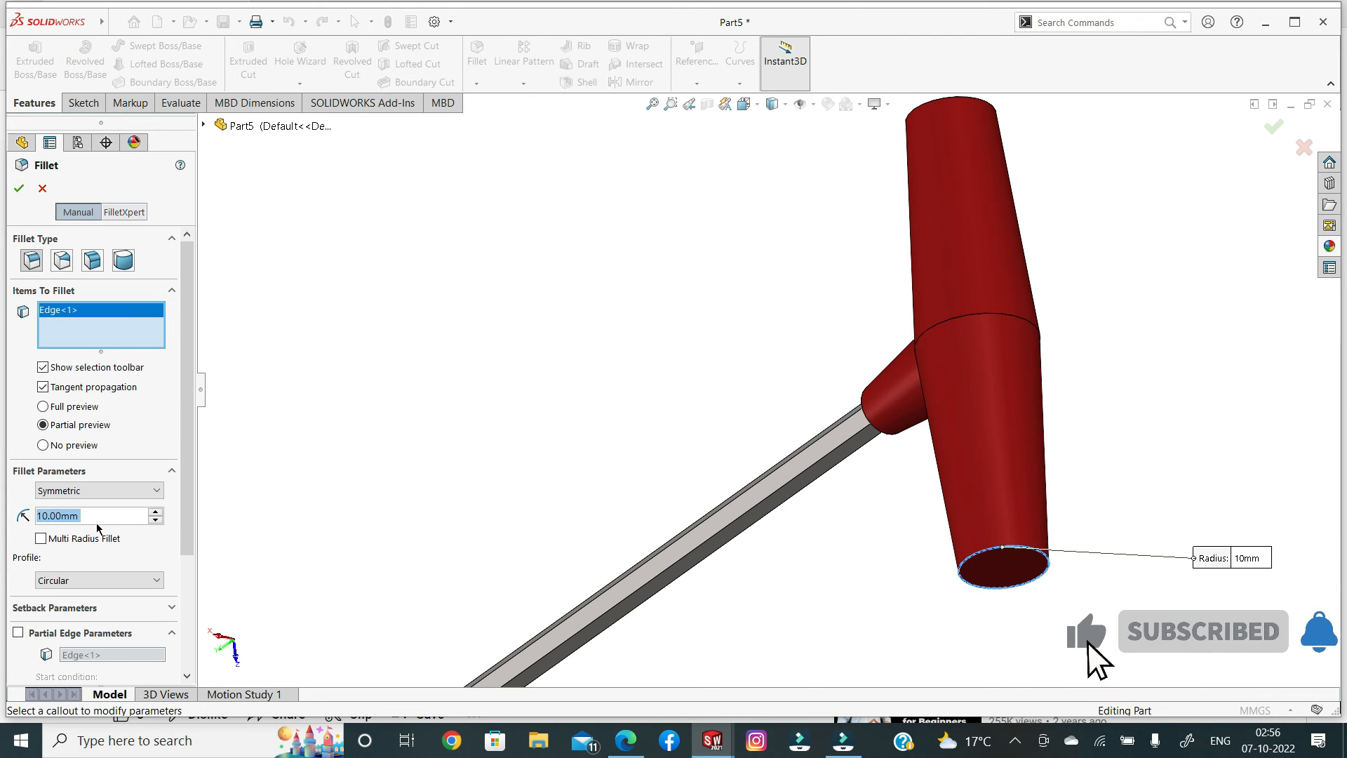
pyautogui.write('5')
pyautogui.press('Return')
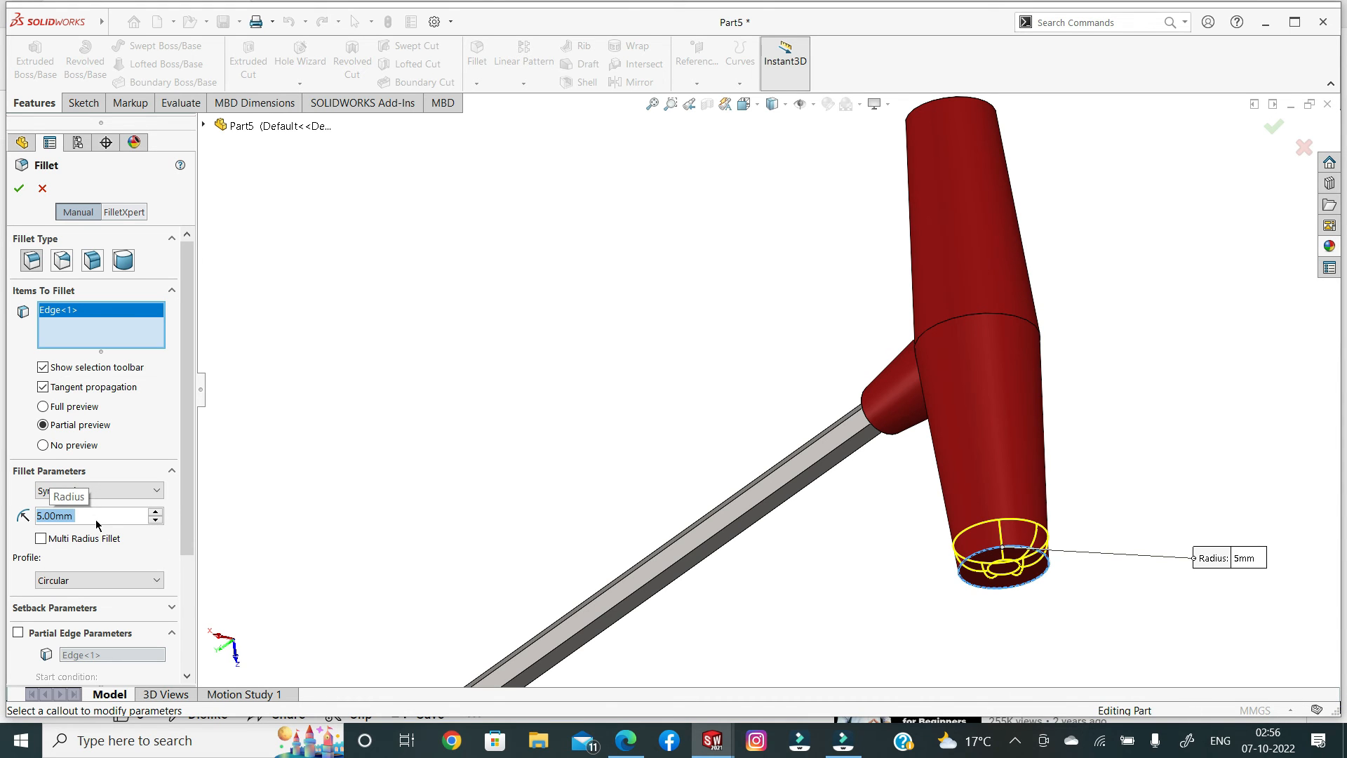
pyautogui.write('2')
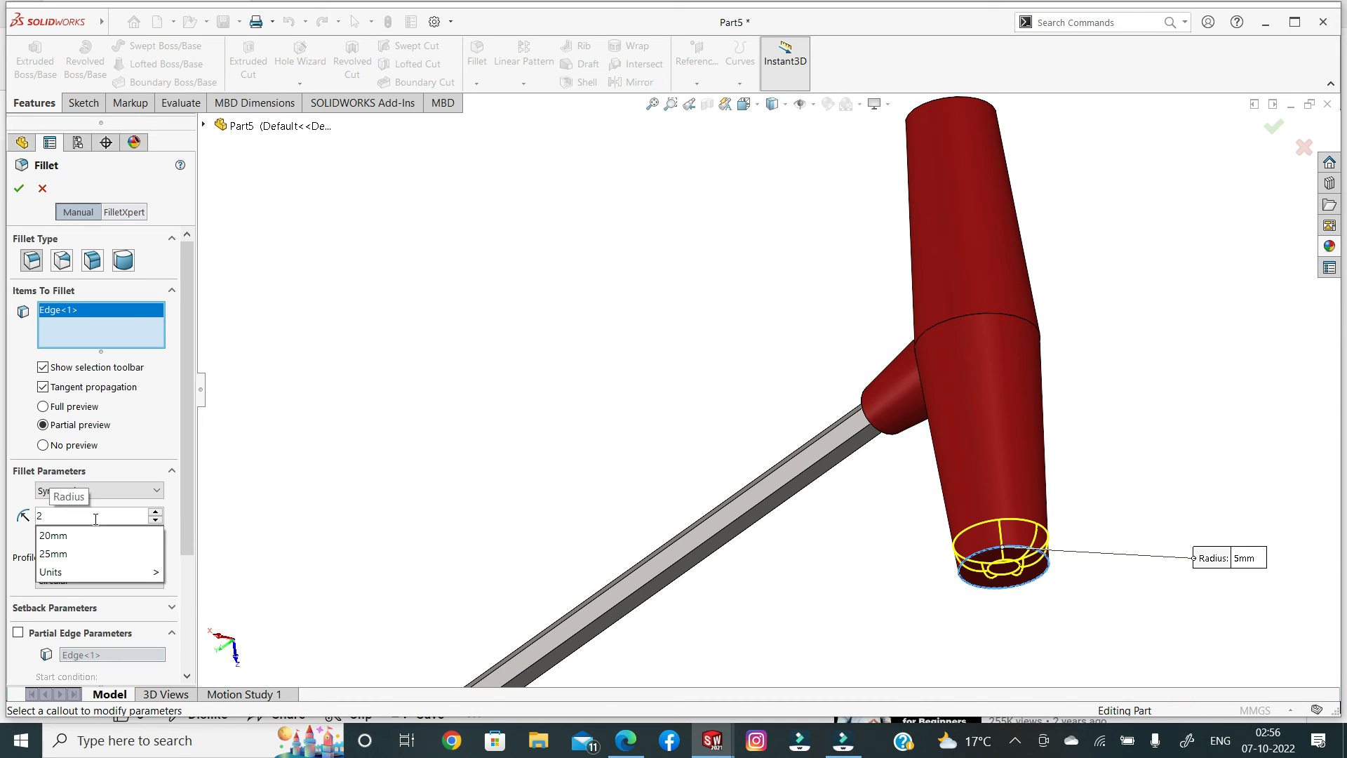
pyautogui.press('Return')
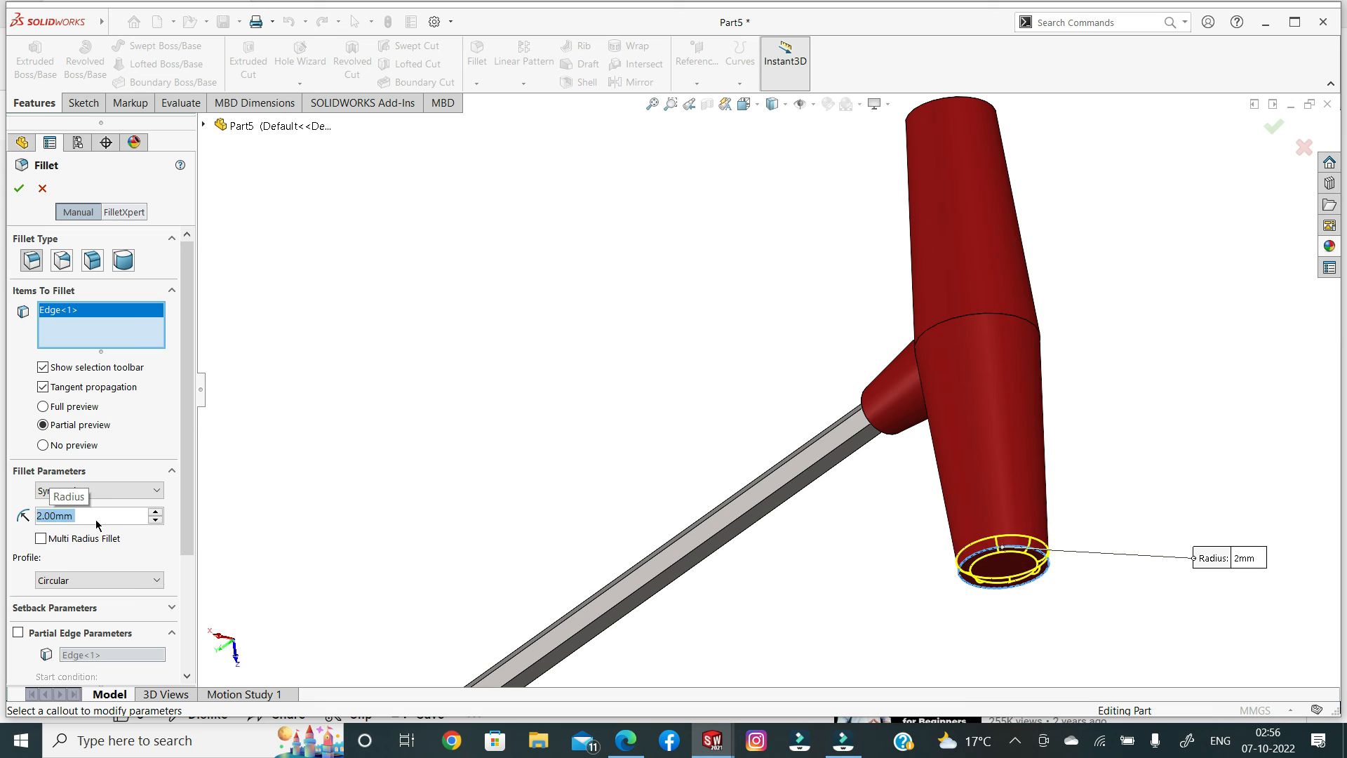
pyautogui.click(21, 189)
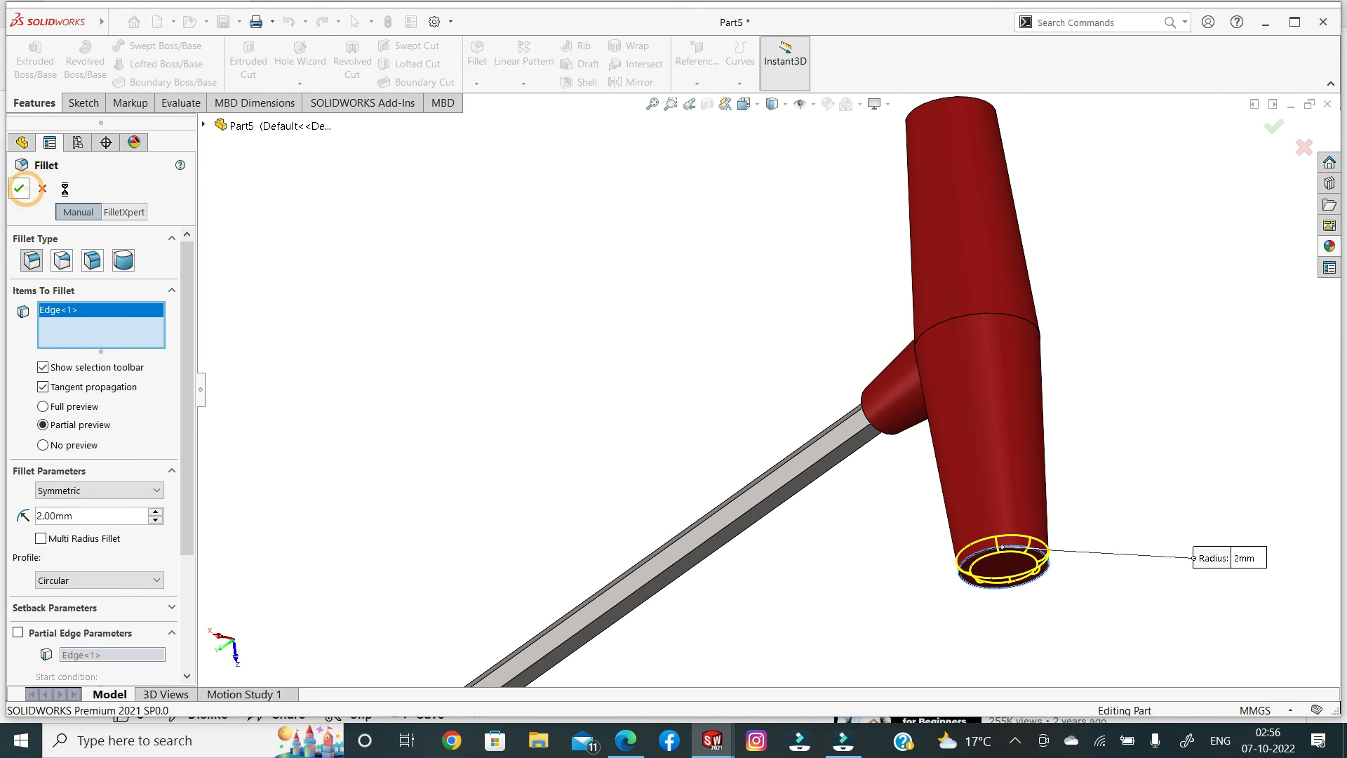
# Step: Fillet the circular end edge of the opposite tapered handle cylinder with a 2 mm radius
pyautogui.moveTo(680, 430); pyautogui.dragTo(748, 463, button='middle')
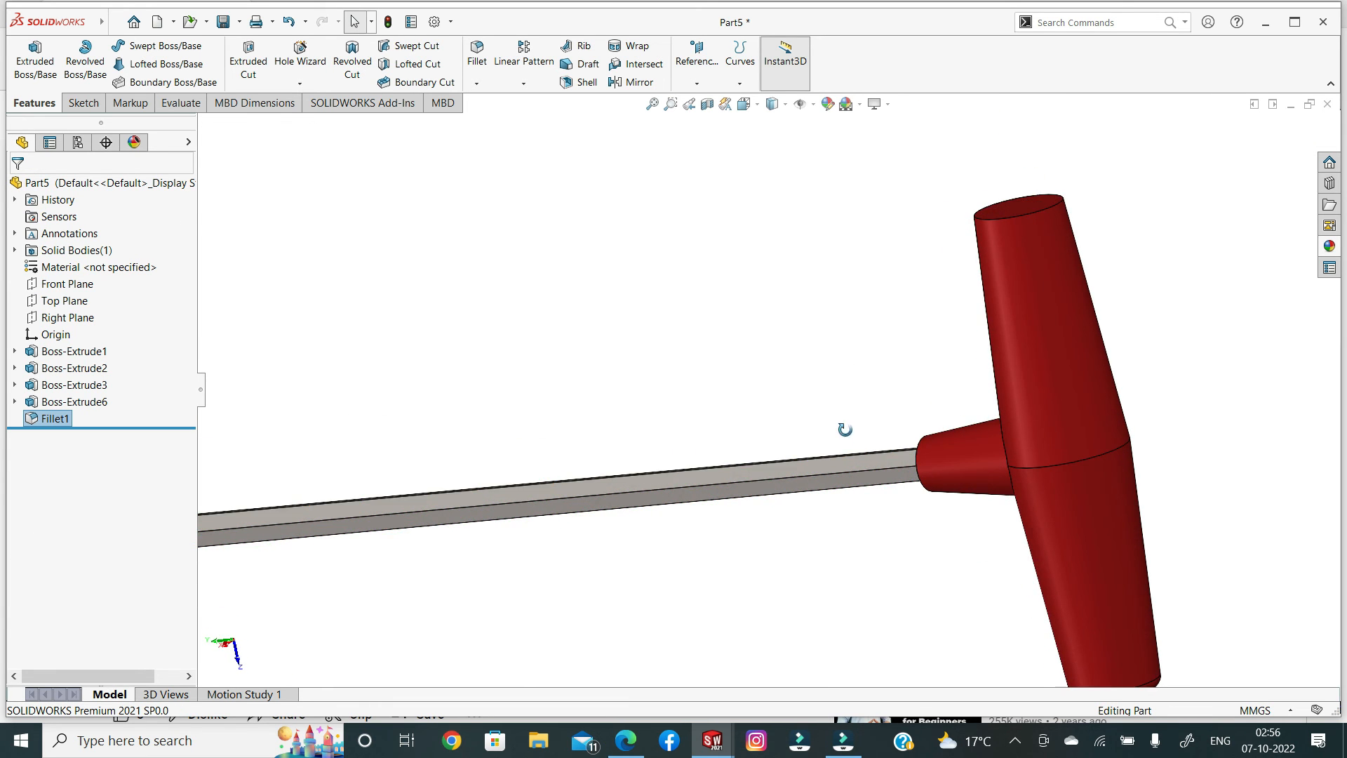
pyautogui.moveTo(845, 397); pyautogui.dragTo(976, 449, button='middle')
pyautogui.click(978, 453)
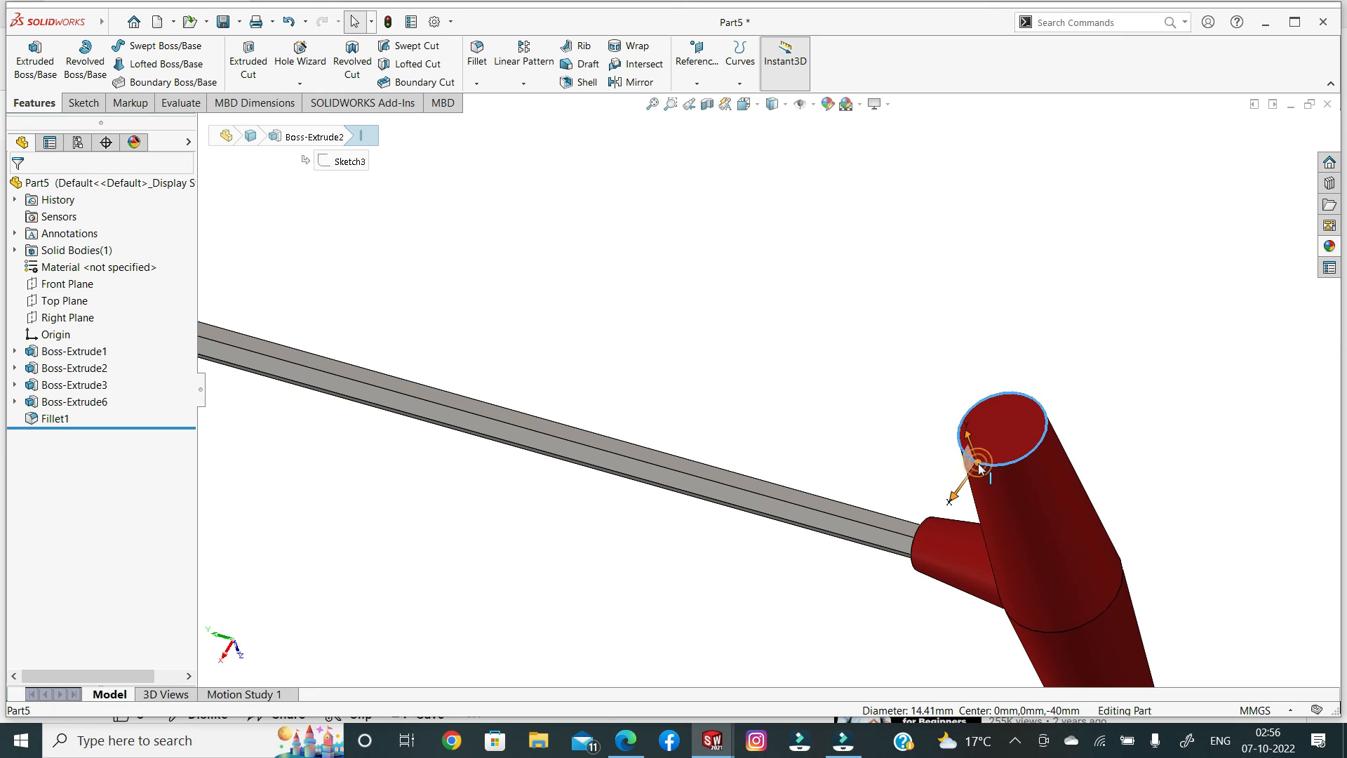
pyautogui.click(474, 84)
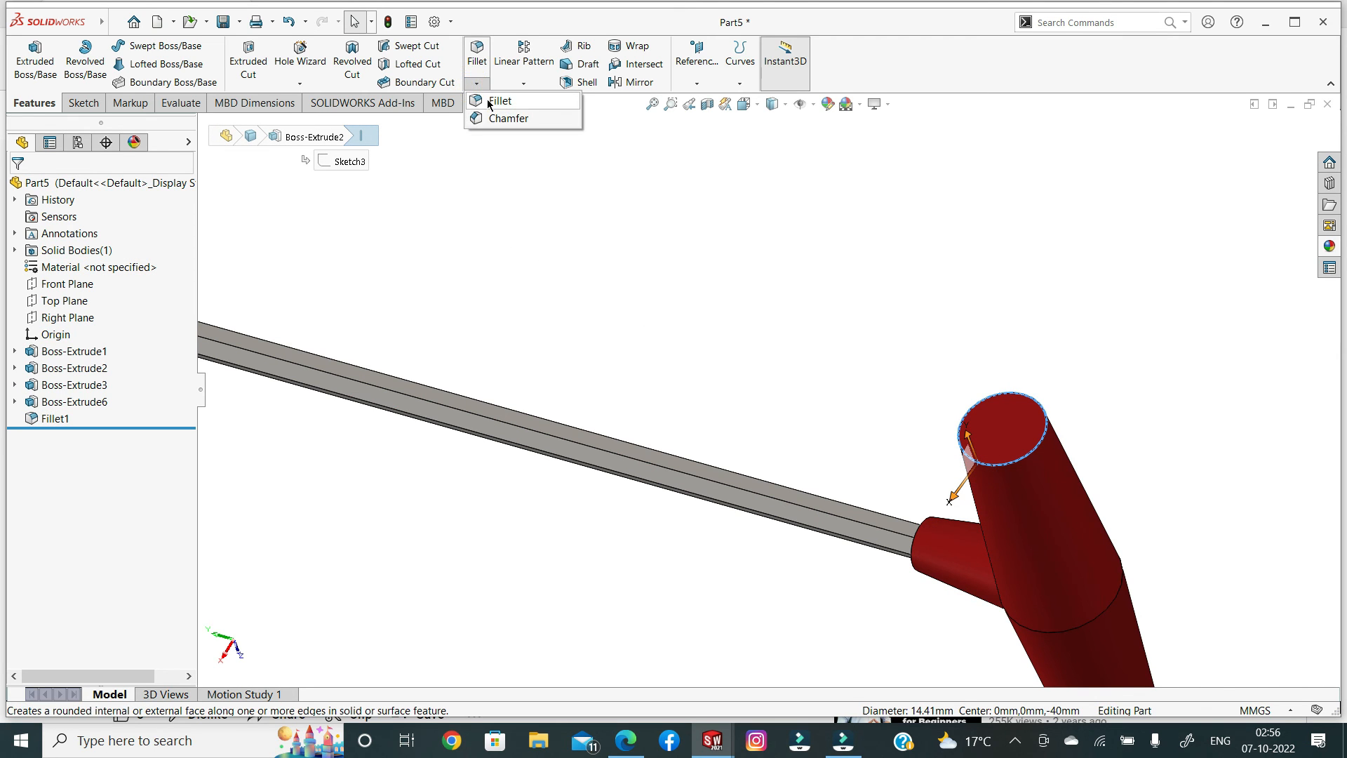
pyautogui.click(489, 101)
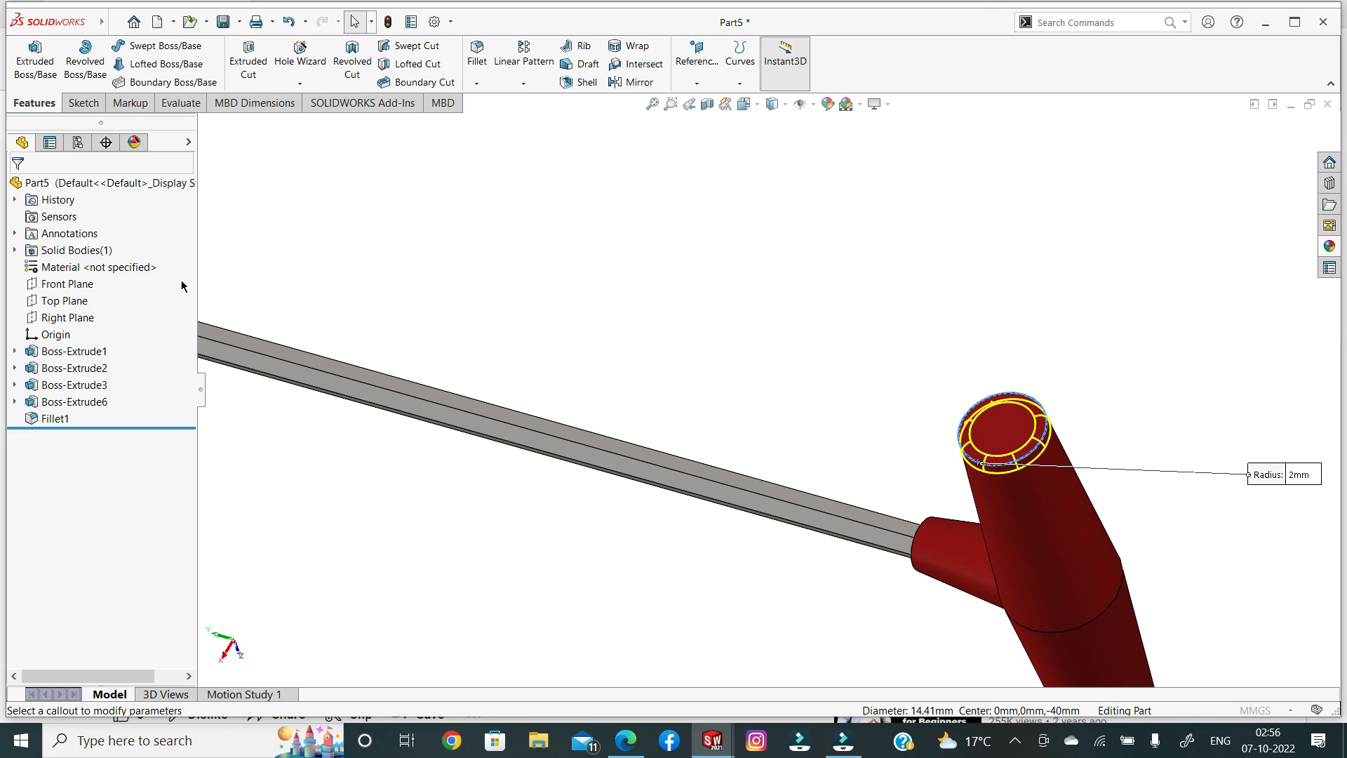
pyautogui.click(21, 188)
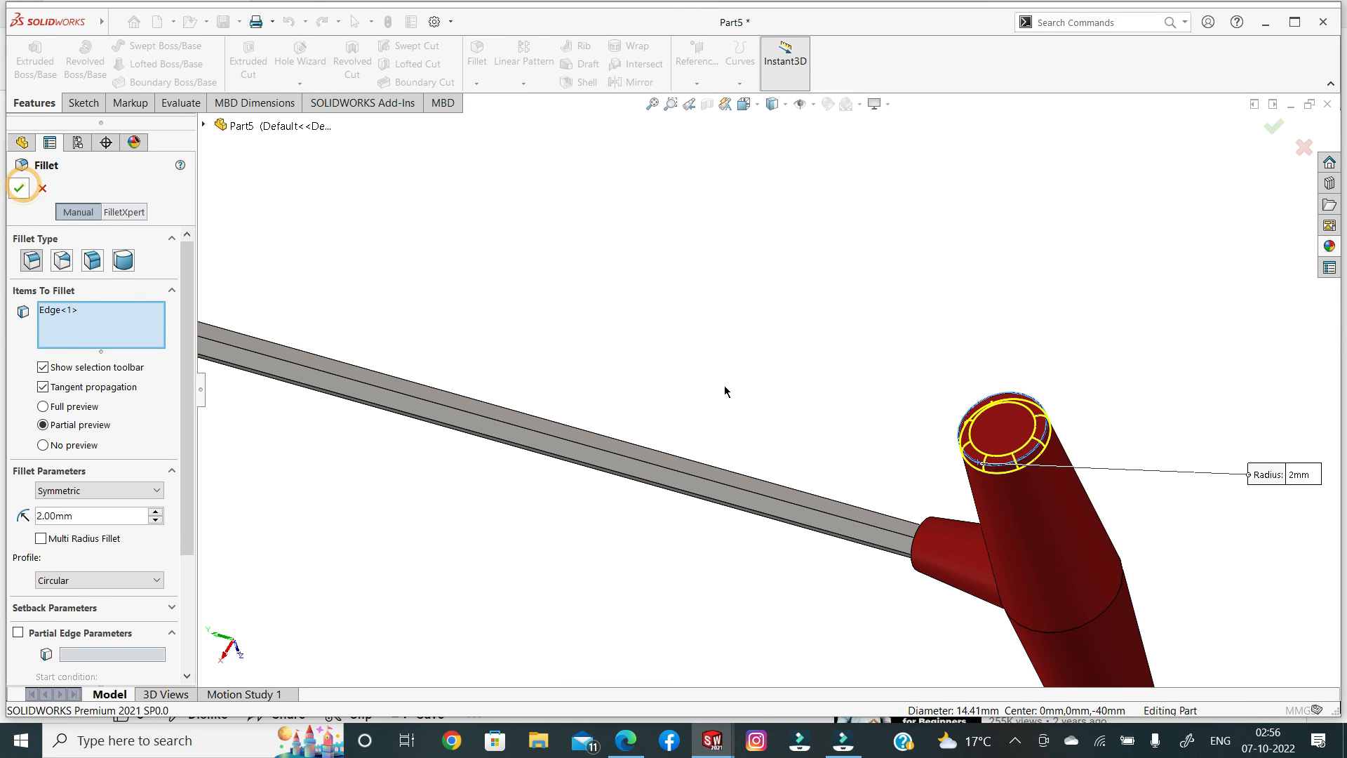
# Step: Inspect the T-handle hex key from several angles, including an isometric-type corner view, checking the filleted handle ends, side boss and hexagonal shaft
pyautogui.moveTo(815, 381); pyautogui.dragTo(716, 521, button='middle')
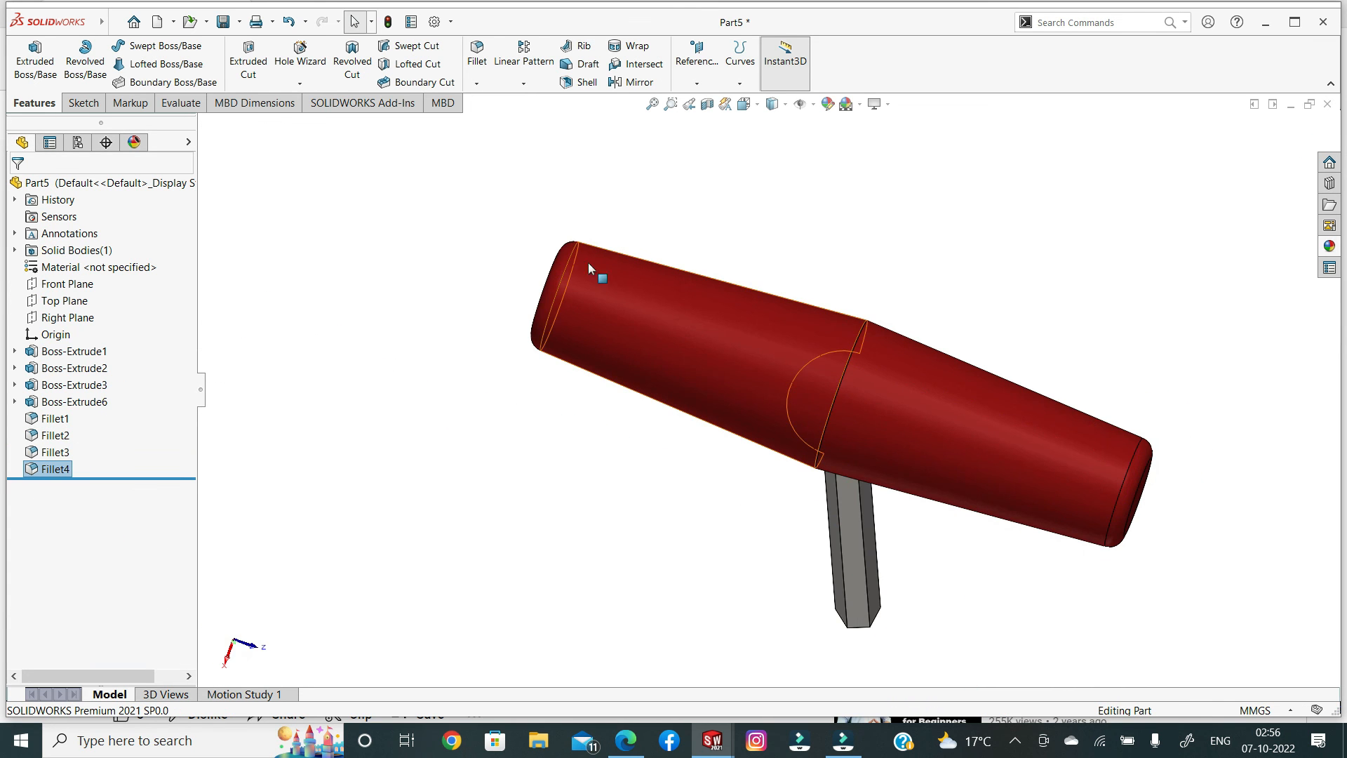
pyautogui.moveTo(646, 466); pyautogui.dragTo(621, 424, button='middle')
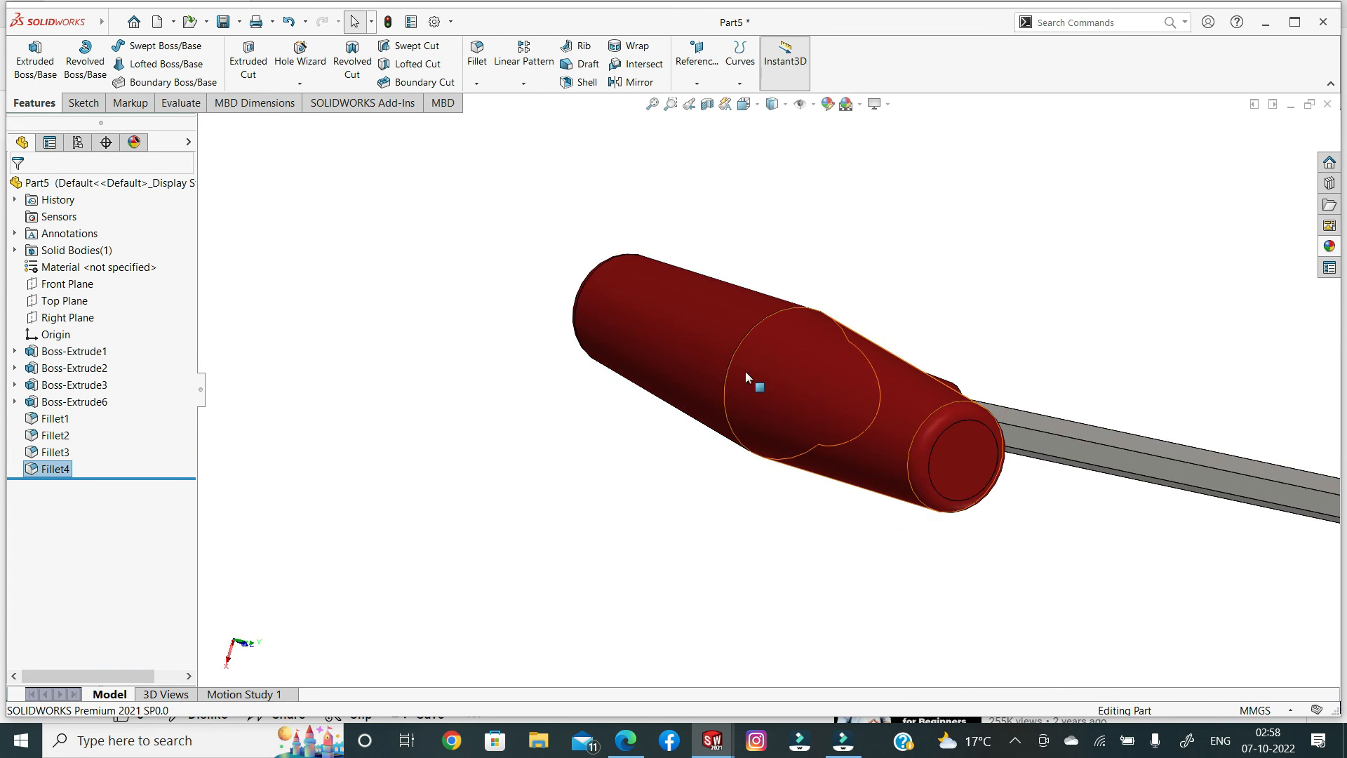
pyautogui.scroll(-3, 735, 416)
pyautogui.scroll(5, 830, 536)
pyautogui.moveTo(1093, 514); pyautogui.dragTo(1004, 470, button='middle')
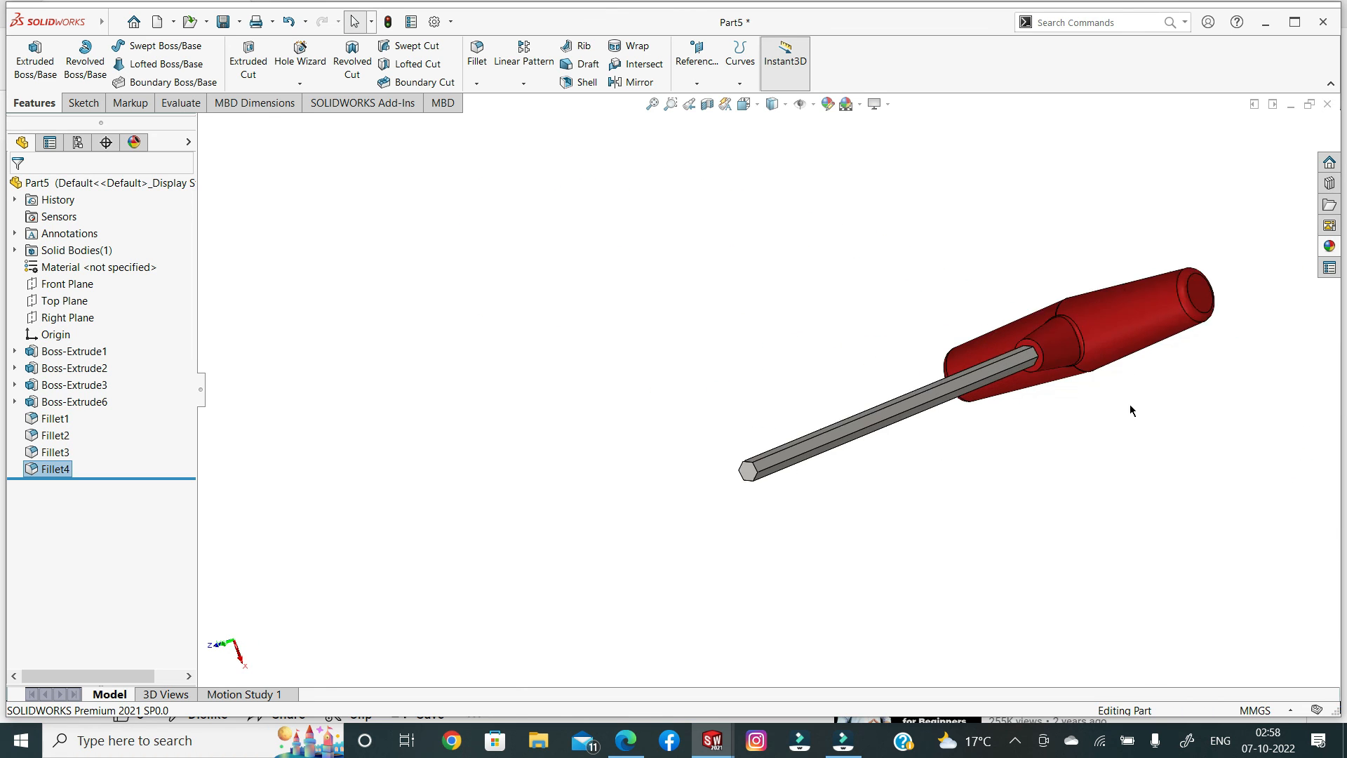
pyautogui.scroll(3, 1074, 407)
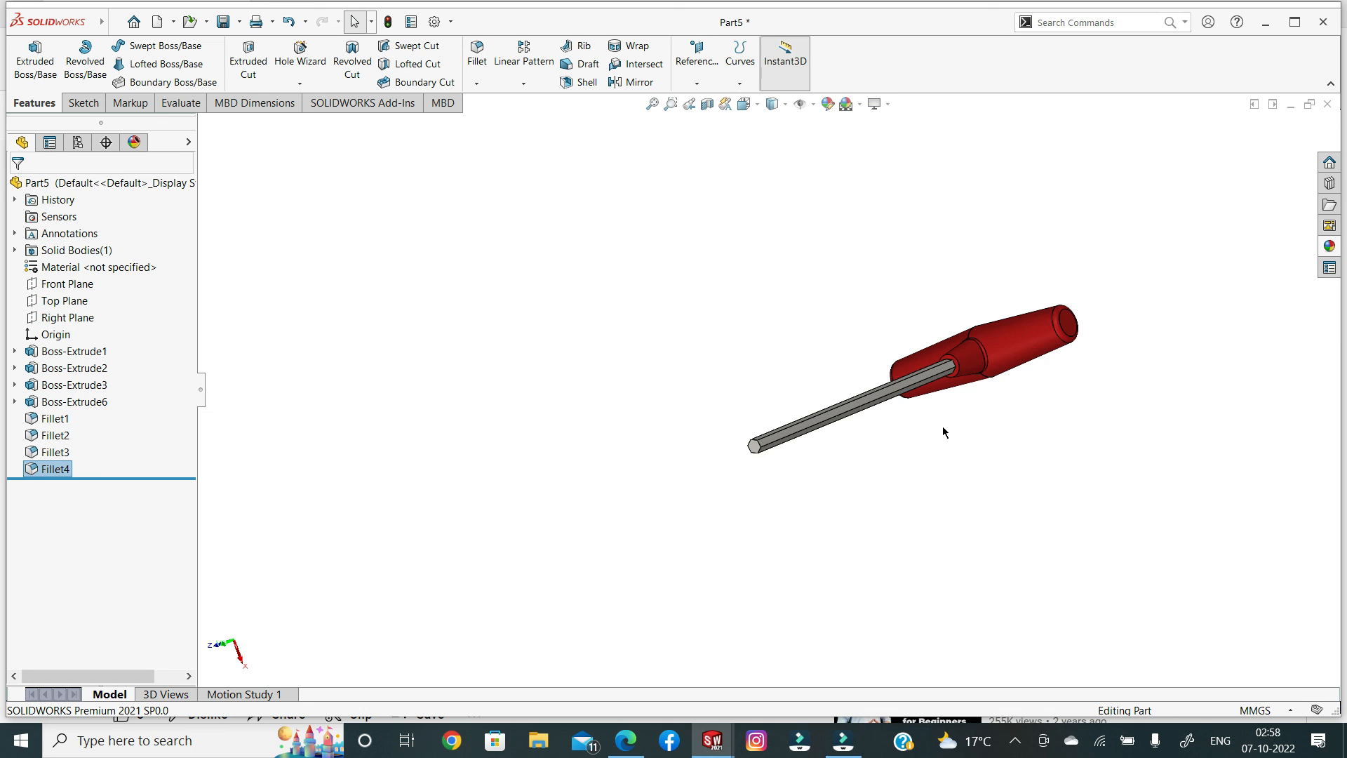
pyautogui.press('space')
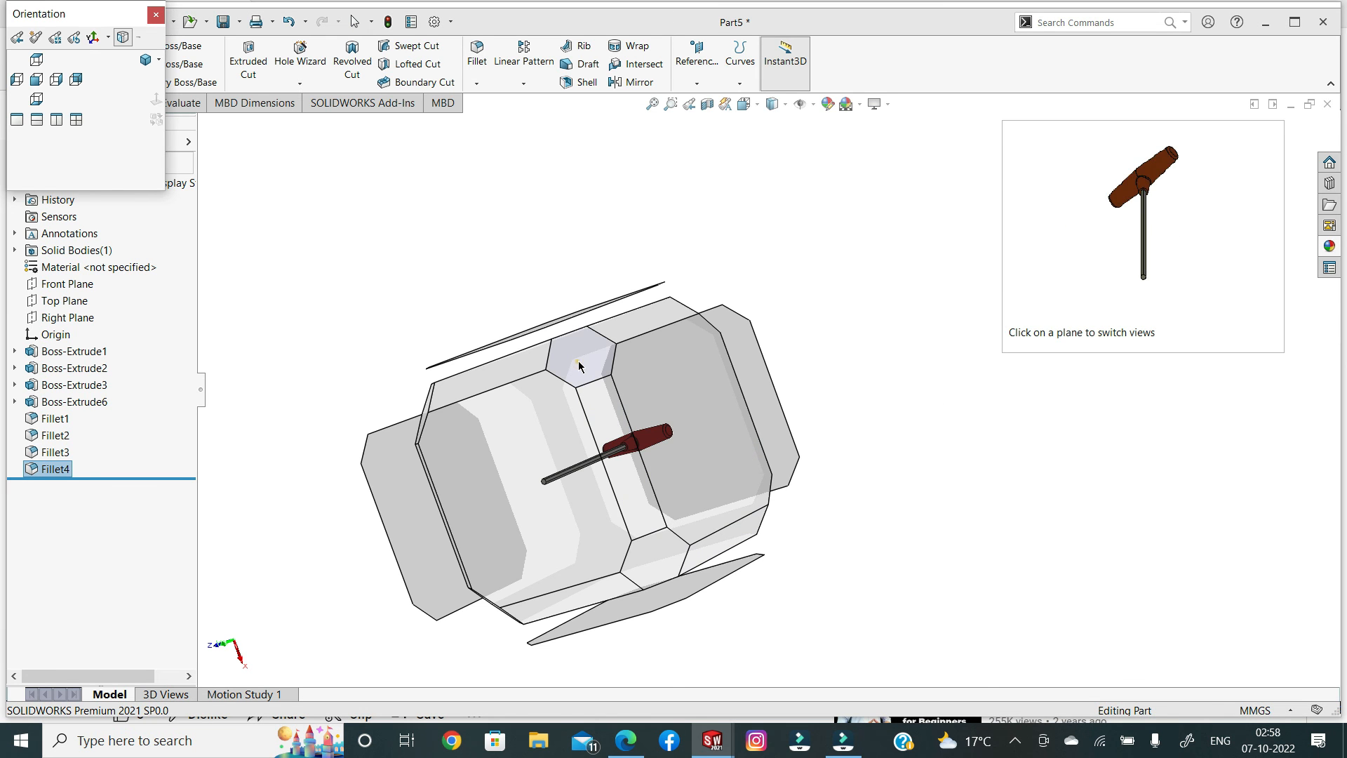
pyautogui.click(579, 366)
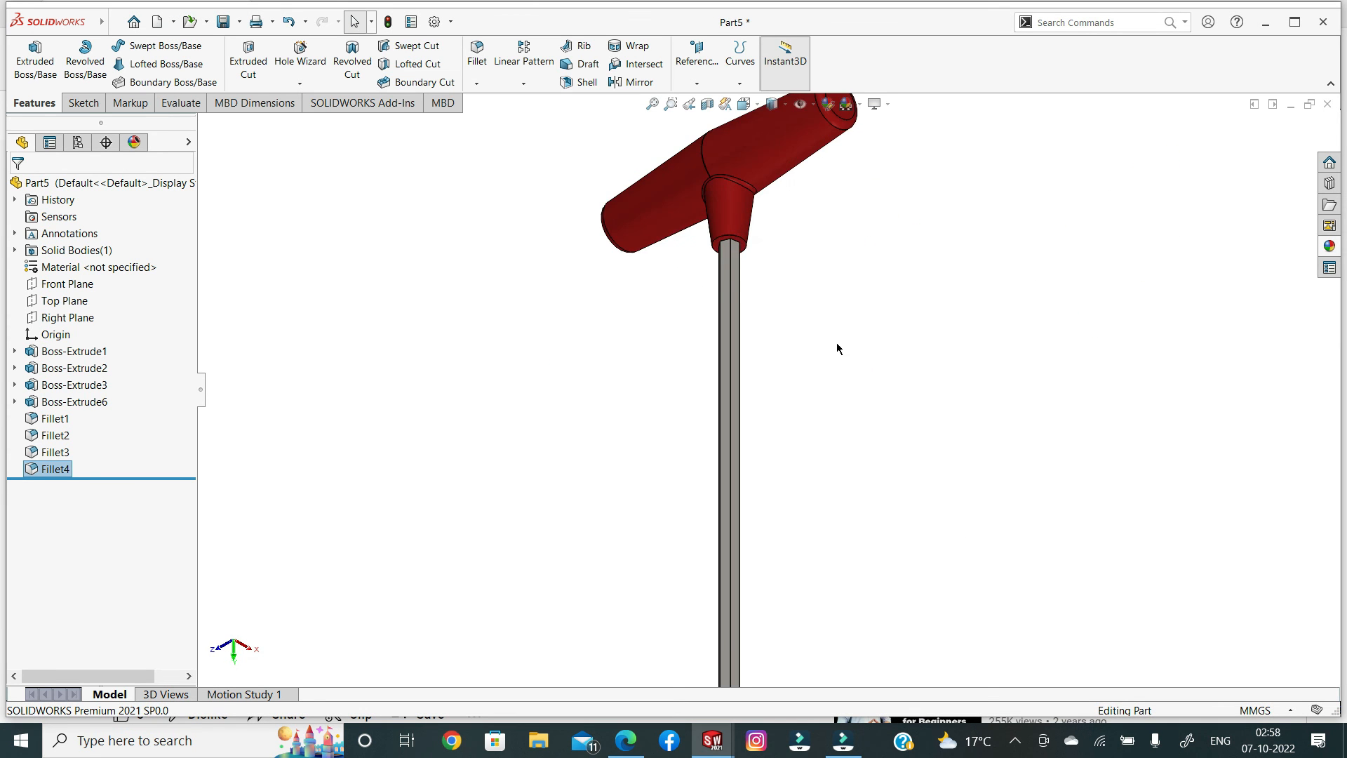
pyautogui.moveTo(474, 377); pyautogui.dragTo(519, 419, button='middle')
pyautogui.scroll(-3, 684, 202)
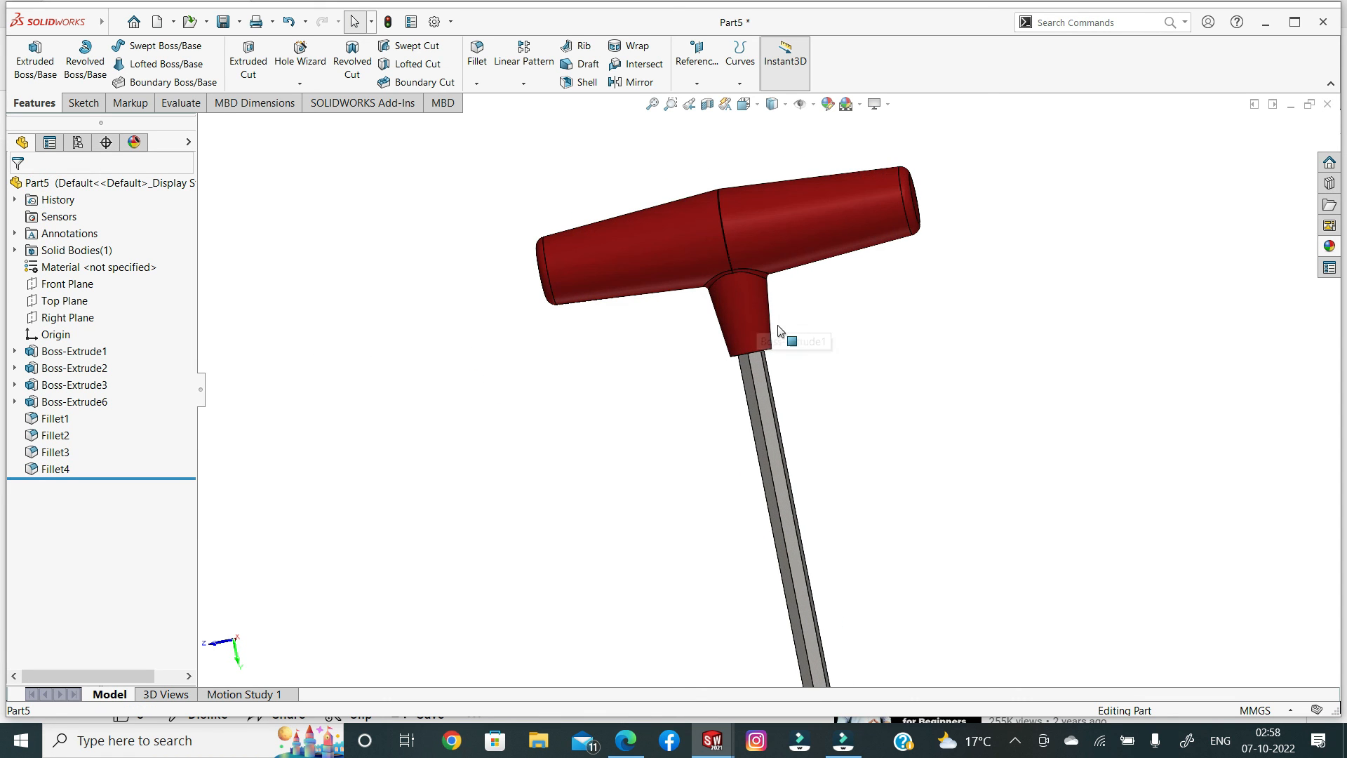
# Step: Try the 3 Point Faded scene behind the hex key and switch the background back to Plain White
pyautogui.click(859, 104)
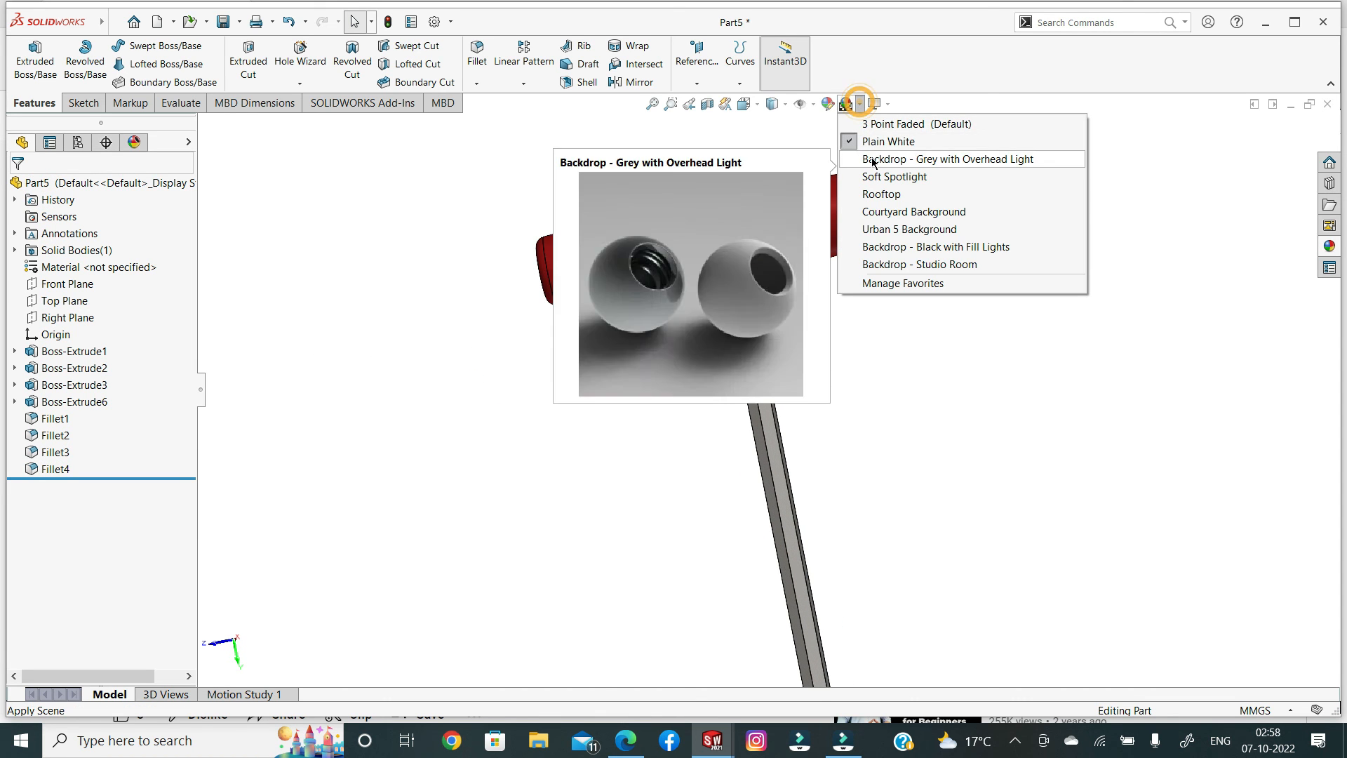
pyautogui.click(875, 126)
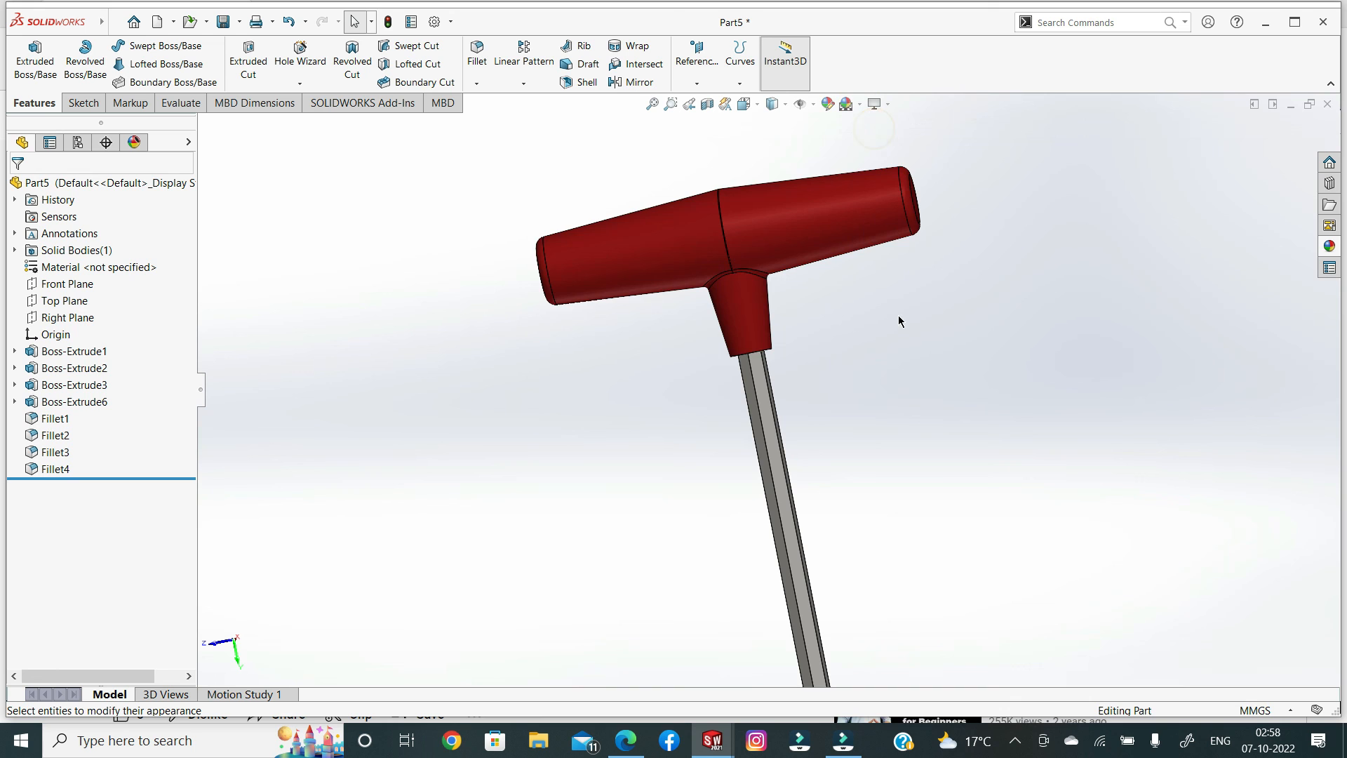
pyautogui.scroll(4, 899, 319)
pyautogui.scroll(-2, 827, 458)
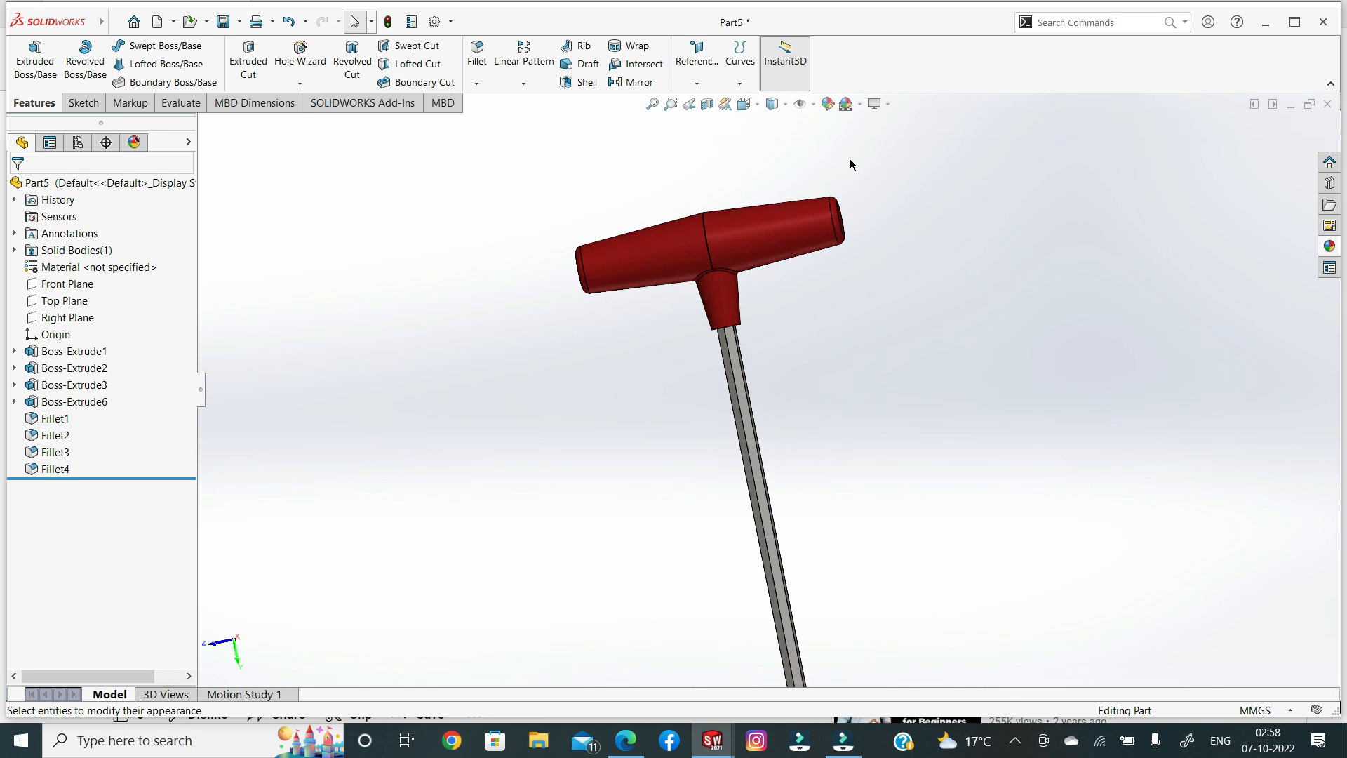
pyautogui.click(859, 104)
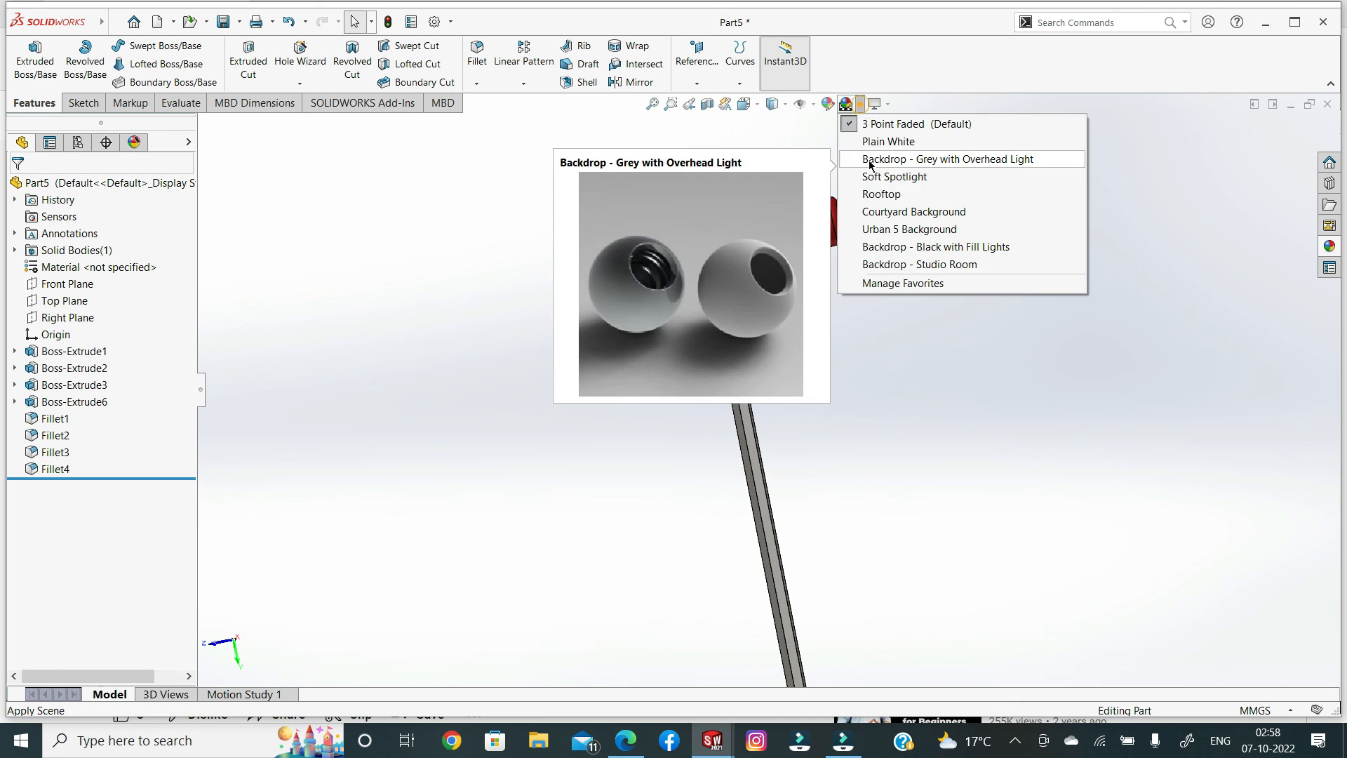
pyautogui.click(875, 141)
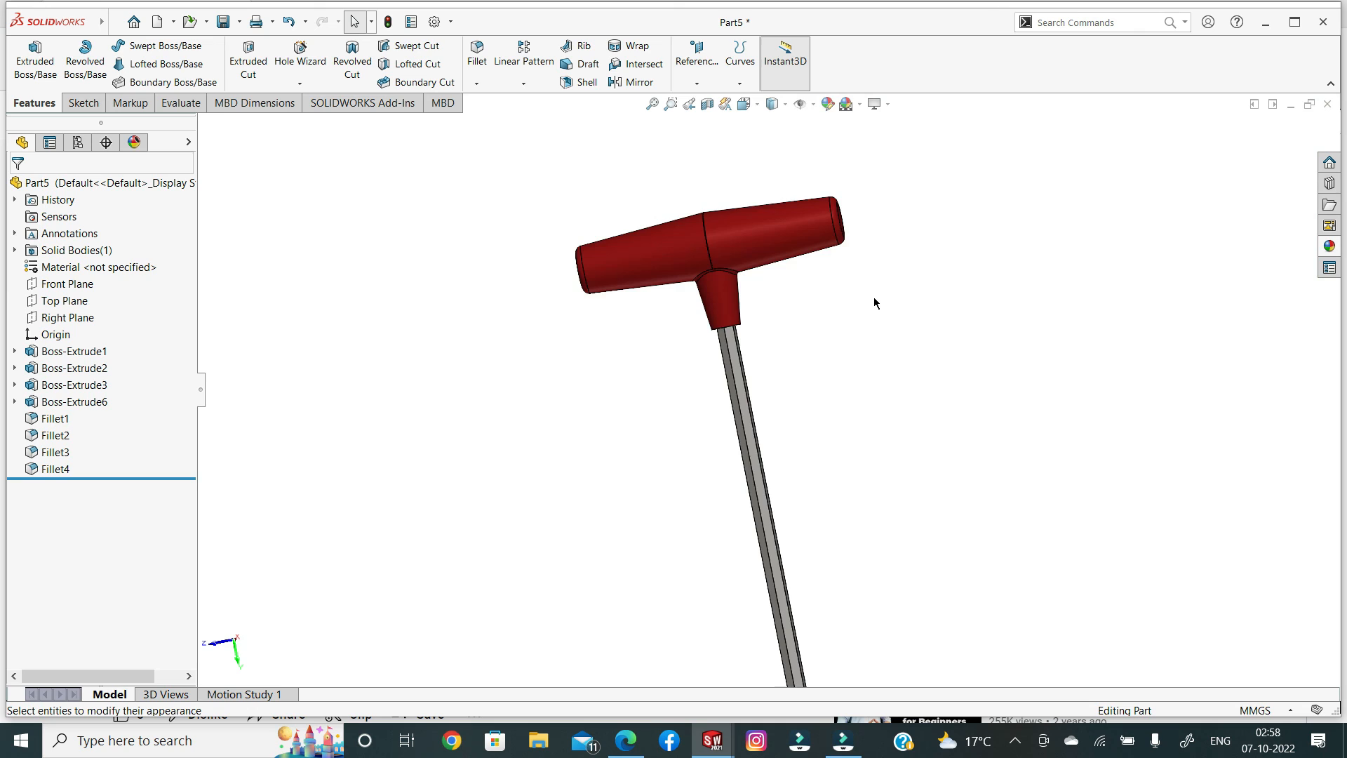